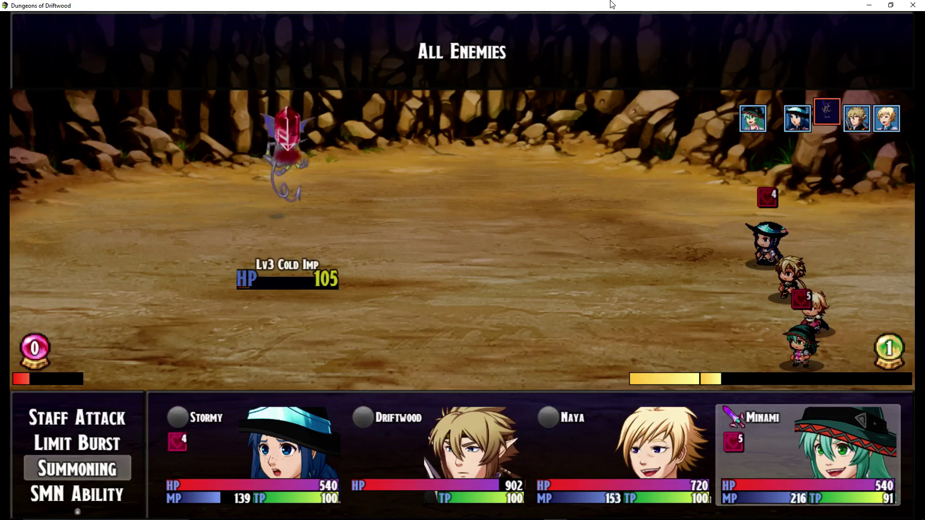
# Use Minami's Summoning skill on all enemies and dismiss the battle results
pyautogui.press('Return')
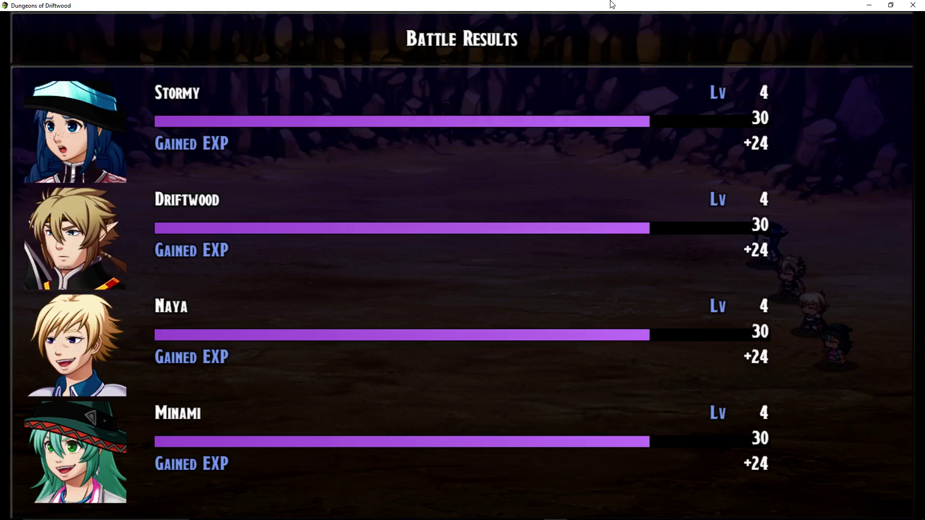
pyautogui.press('Return')
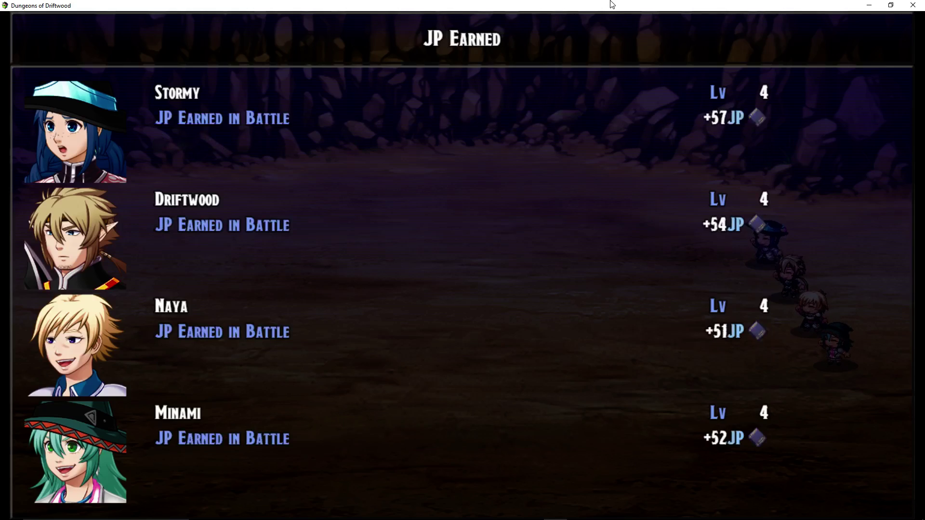
pyautogui.press('Return')
pyautogui.press('Return')
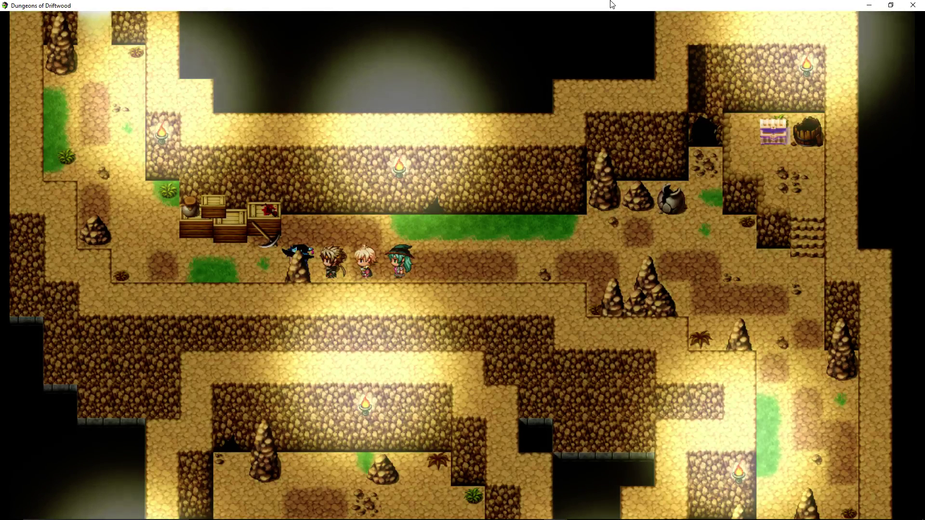
# Walk the party west through the cave corridor and up the passage, and close the playtest
pyautogui.press('Left')
pyautogui.press('Left')
pyautogui.press('Left')
pyautogui.press('Up')
pyautogui.press('Left')
pyautogui.press('Up')
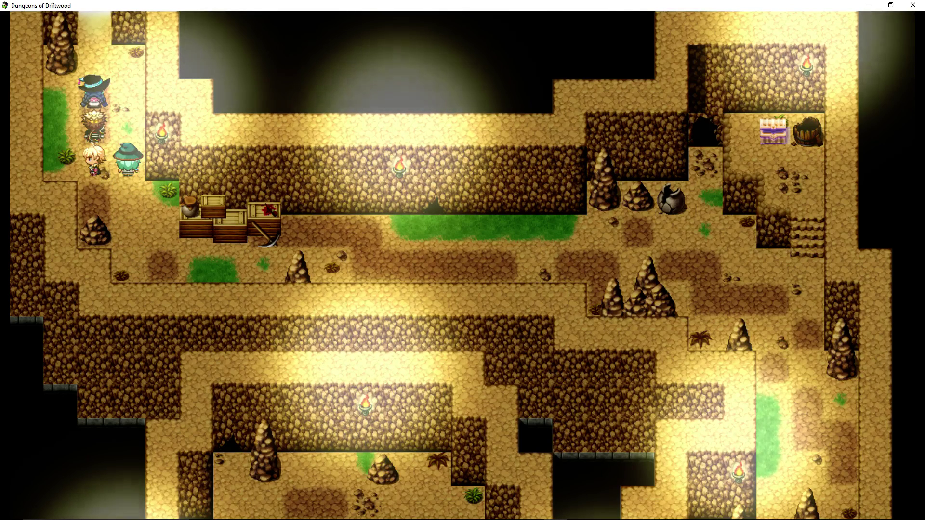
pyautogui.click(912, 5)
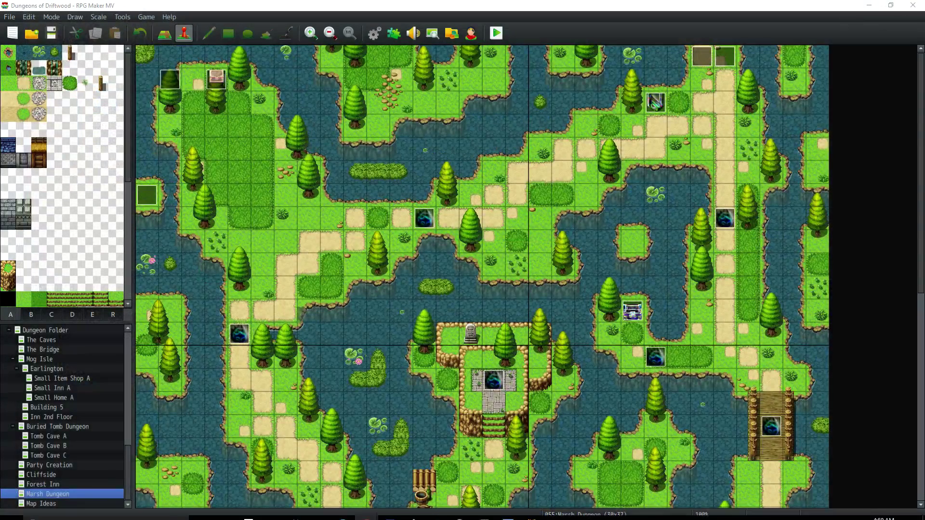
# Check the YEP_BattleEngineCore and YEP_X_ActSeqPack1 entries in the Plugin Manager and close it
pyautogui.moveTo(424, 516)
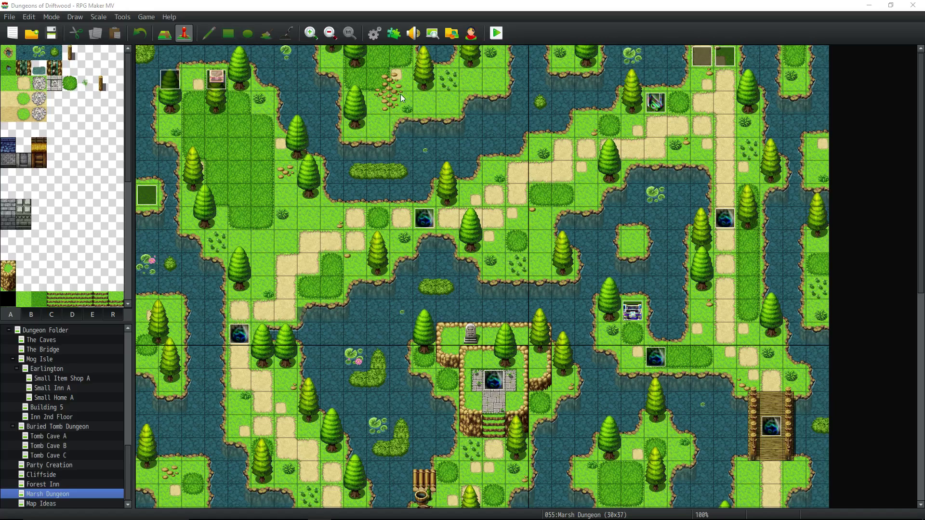
pyautogui.click(394, 34)
pyautogui.click(331, 296)
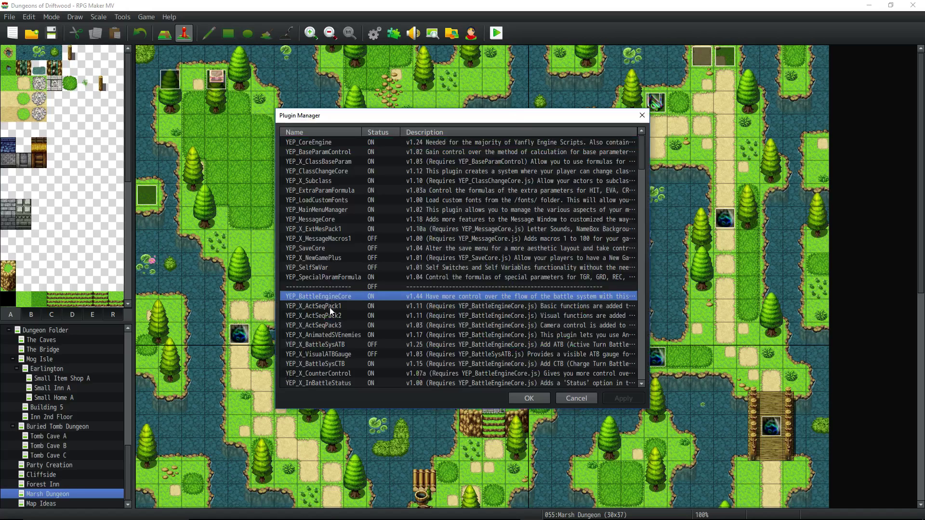
pyautogui.click(329, 307)
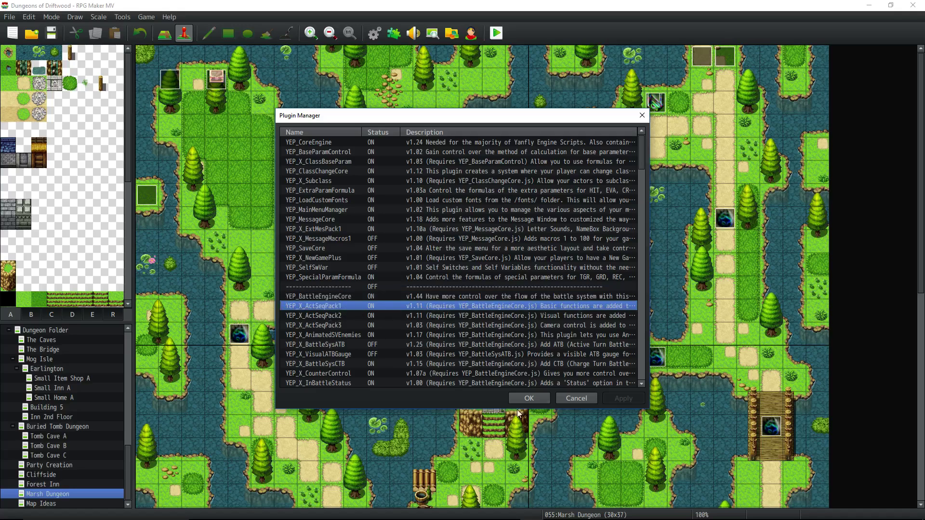
pyautogui.click(525, 397)
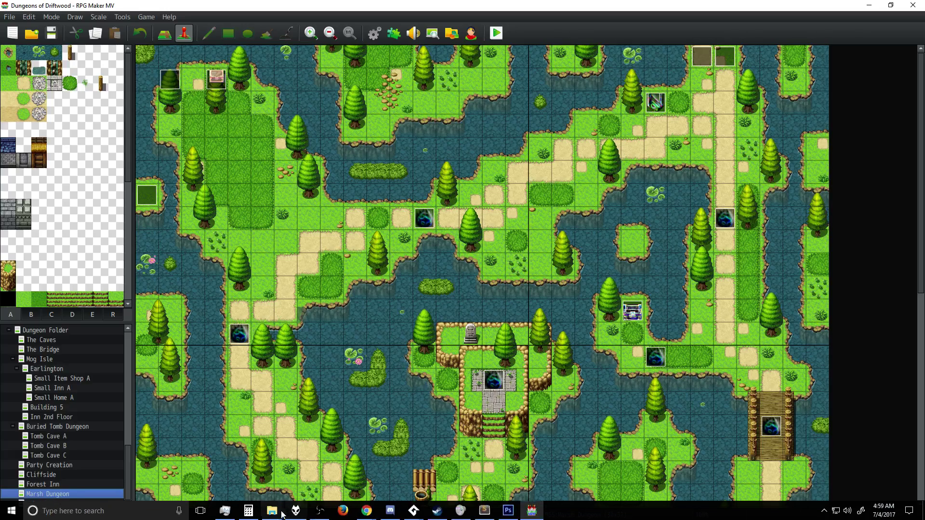
# View the project's animations folder in File Explorer, and switch to the 960x960 animation sheet in Photoshop
pyautogui.moveTo(276, 515)
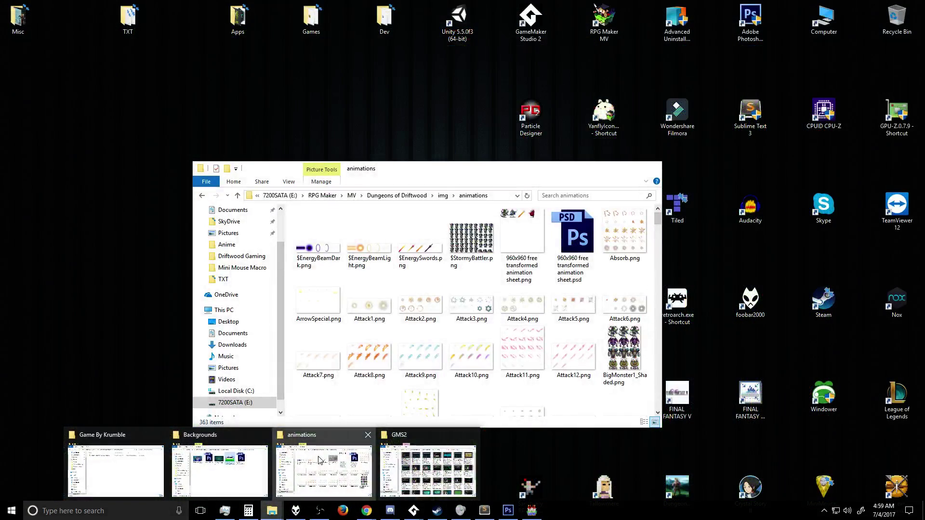
pyautogui.click(324, 470)
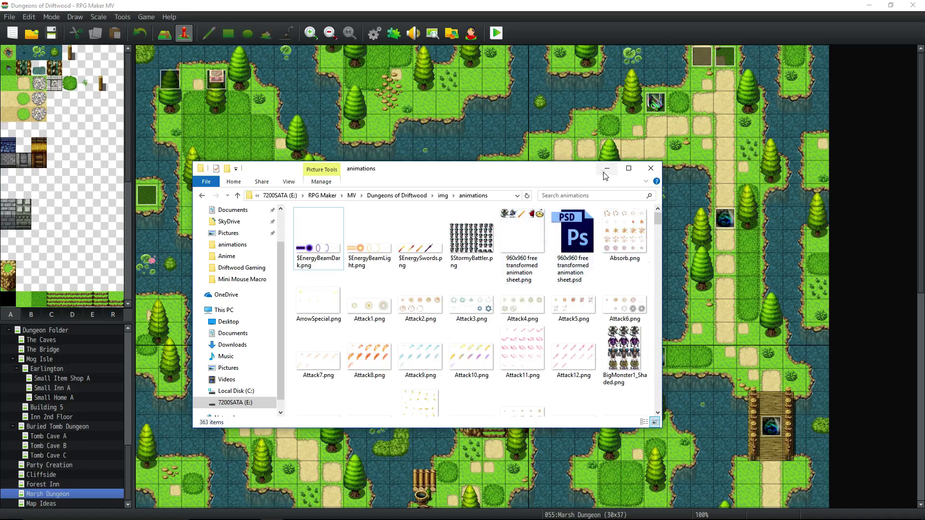
pyautogui.click(482, 448)
pyautogui.click(508, 514)
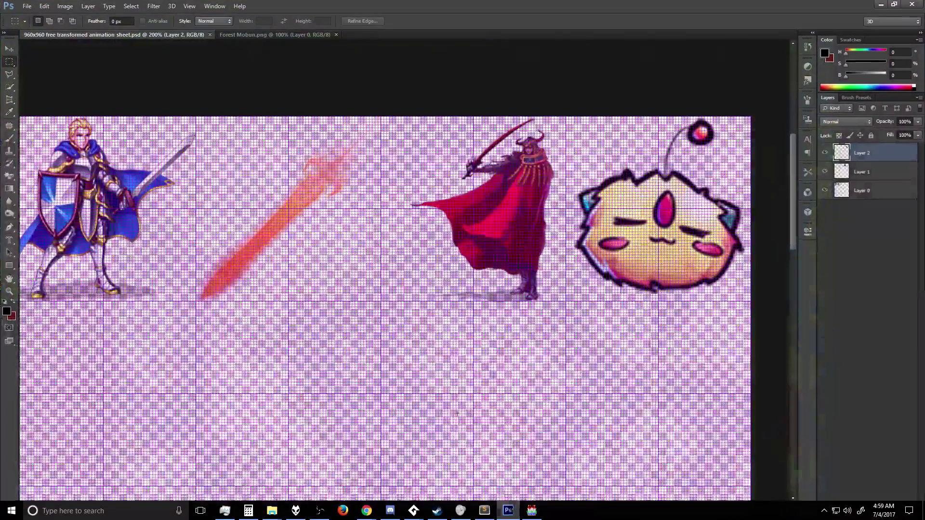
pyautogui.moveTo(542, 508); pyautogui.dragTo(478, 497)
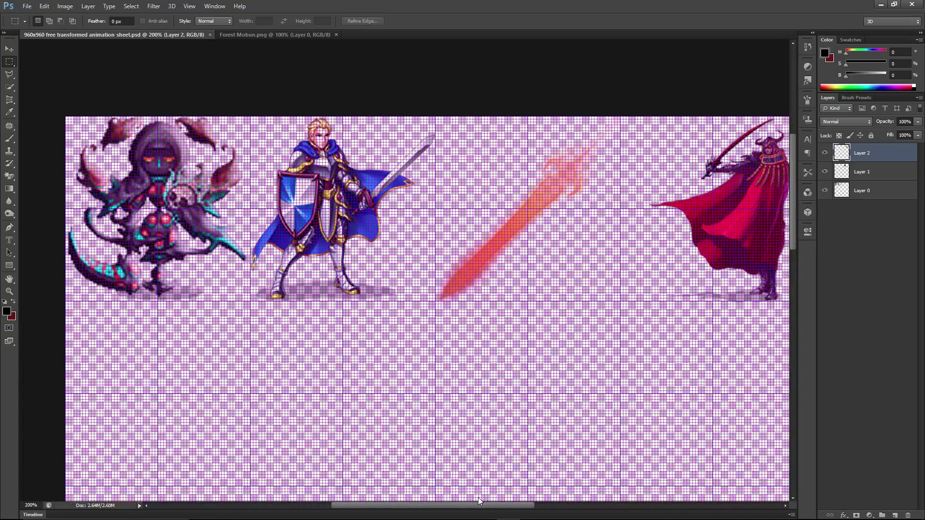
# Check the gridline spacing and subdivisions in the Guides, Grid & Slices preferences and accept the settings
pyautogui.click(27, 5)
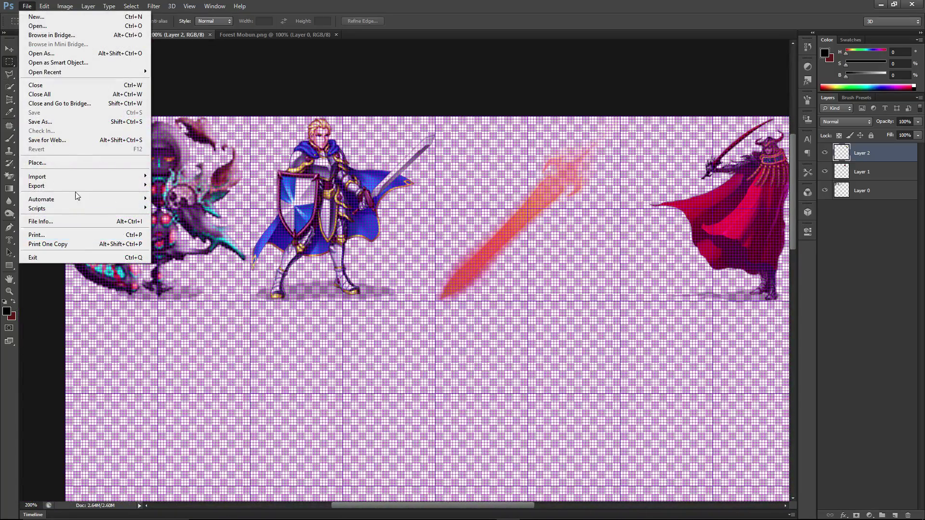
pyautogui.moveTo(45, 6)
pyautogui.moveTo(101, 353)
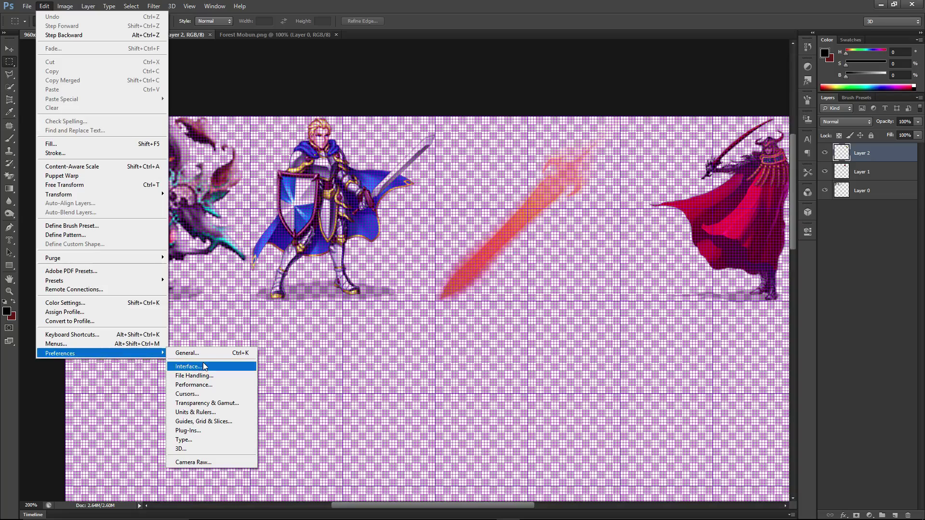
pyautogui.click(215, 422)
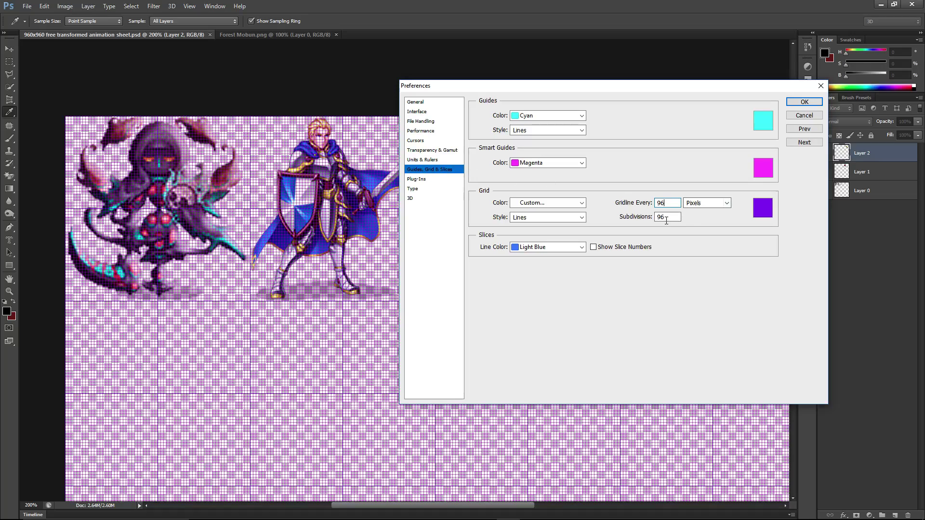
pyautogui.click(803, 102)
pyautogui.press('m')
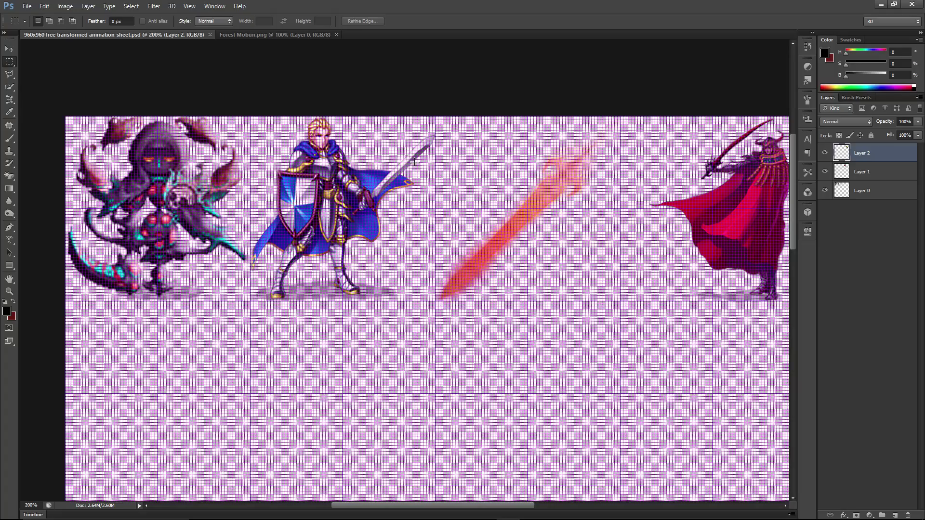
# Toggle the grid overlay off and back on to compare the animation sheet with and without gridlines
pyautogui.hotkey('ctrl', "'")
pyautogui.hotkey('ctrl', "'")
pyautogui.hotkey('ctrl', "'")
pyautogui.hotkey('ctrl', "'")
pyautogui.hotkey('ctrl', "'")
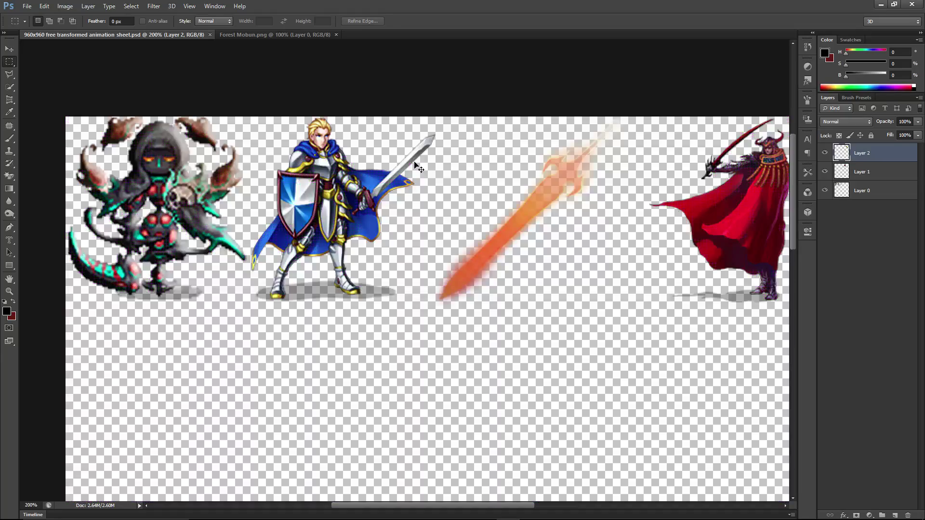
pyautogui.hotkey('ctrl', "'")
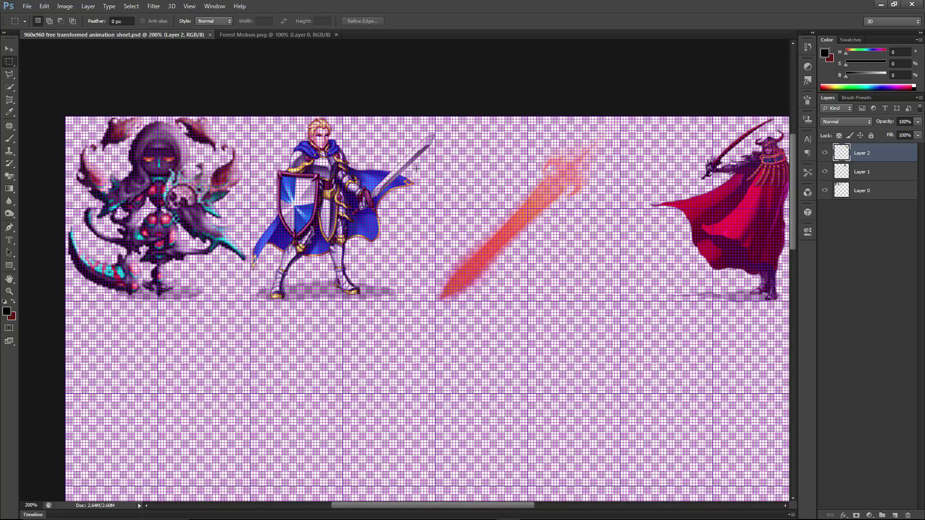
pyautogui.hotkey('ctrl', '-')
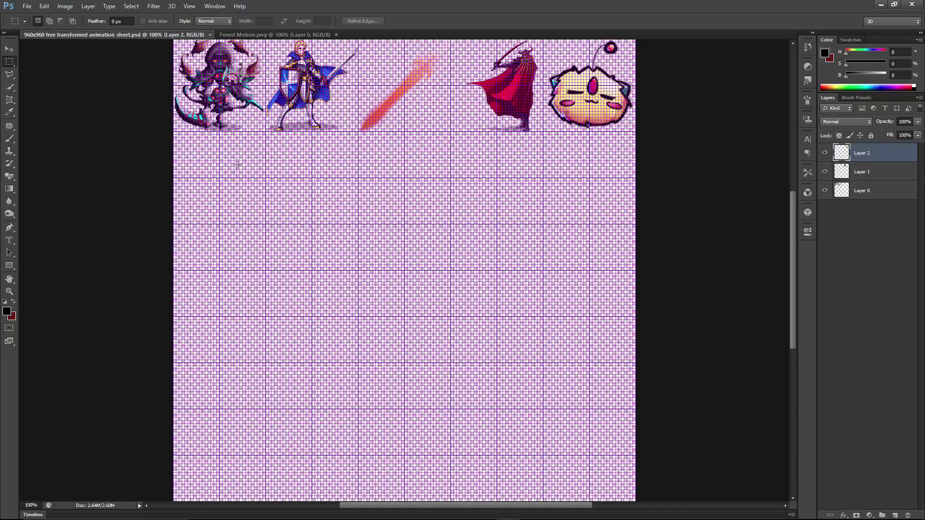
pyautogui.scroll(3, 645, 161)
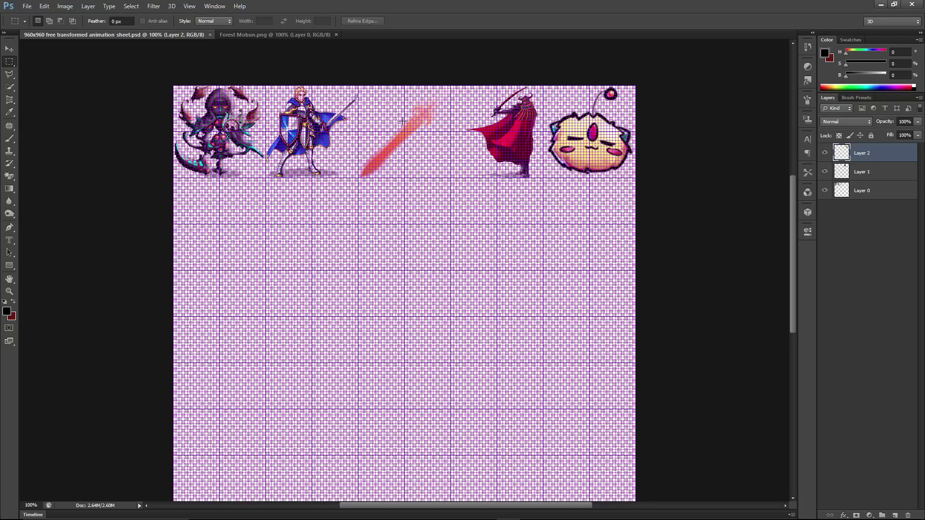
pyautogui.scroll(-1, 470, 158)
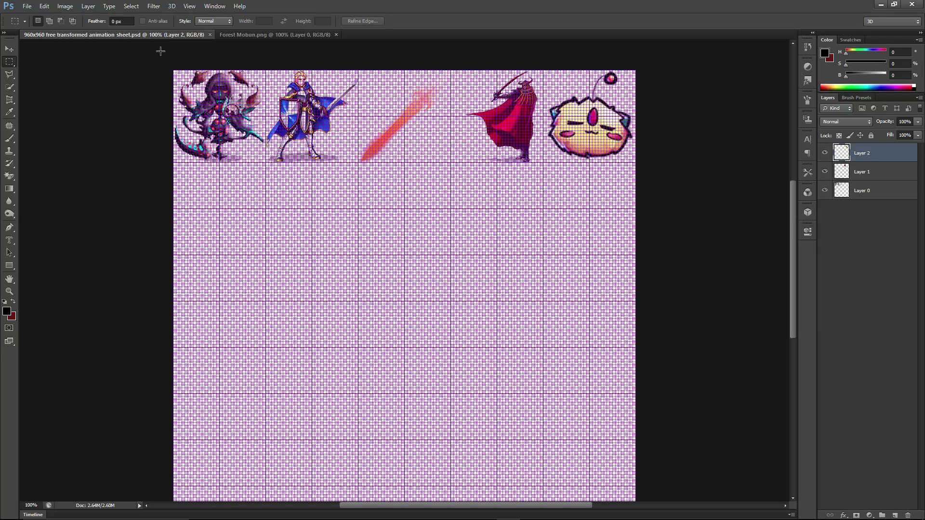
# Open Crystal Golem (2).png from the project's sv_enemies image folder
pyautogui.click(22, 6)
pyautogui.click(33, 26)
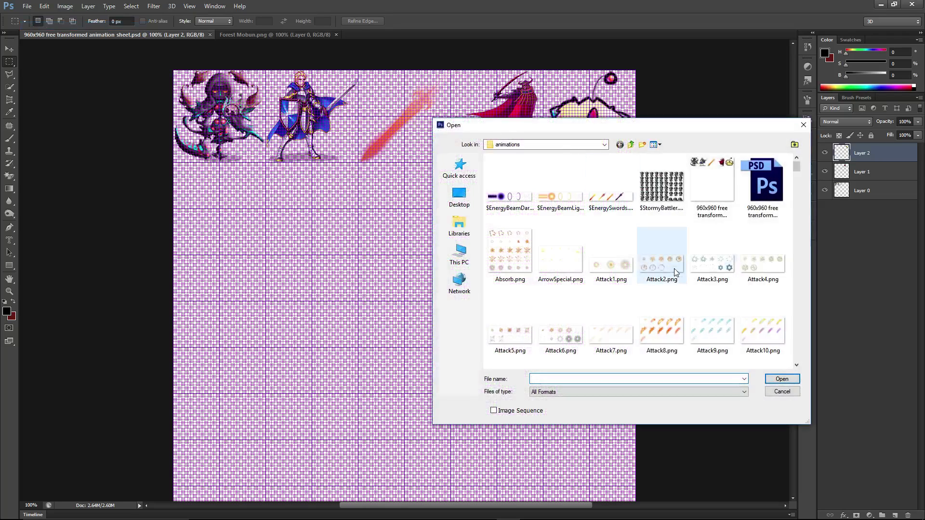
pyautogui.click(631, 144)
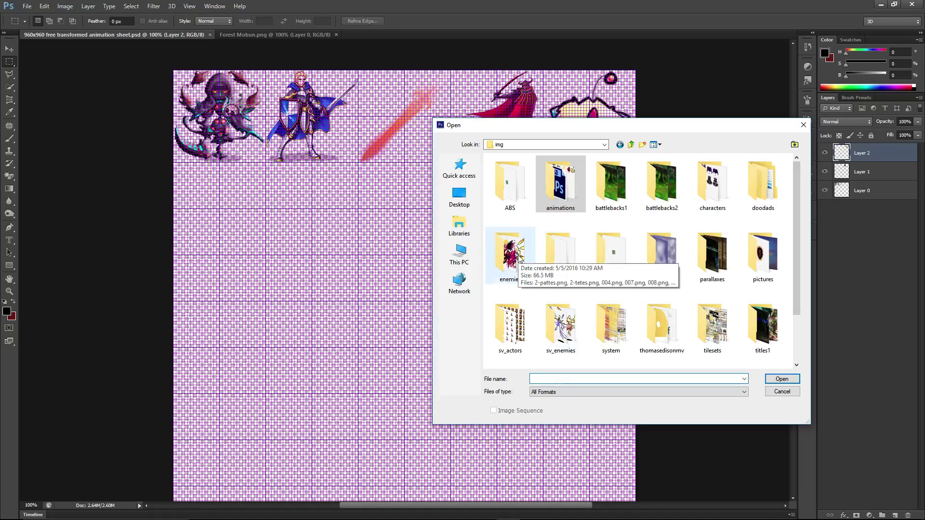
pyautogui.doubleClick(576, 325)
pyautogui.scroll(-10, 741, 267)
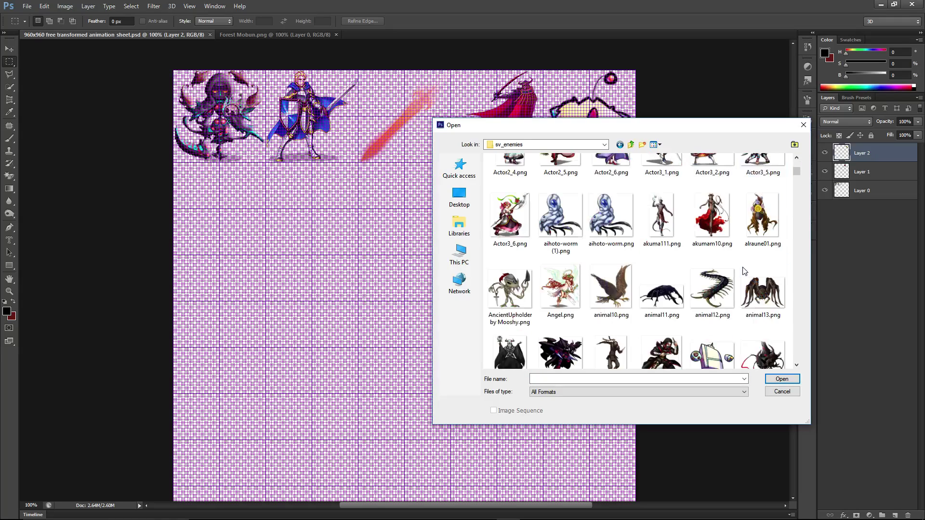
pyautogui.scroll(-10, 701, 282)
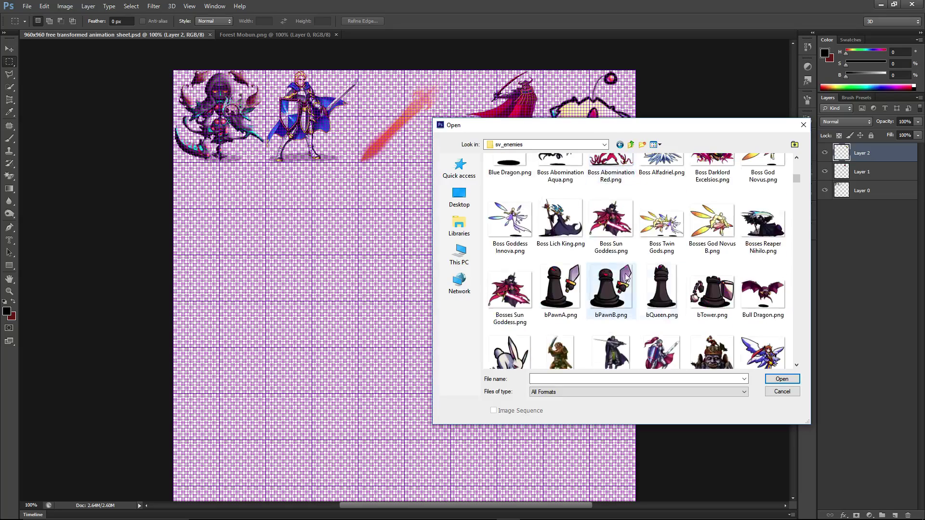
pyautogui.scroll(-10, 701, 282)
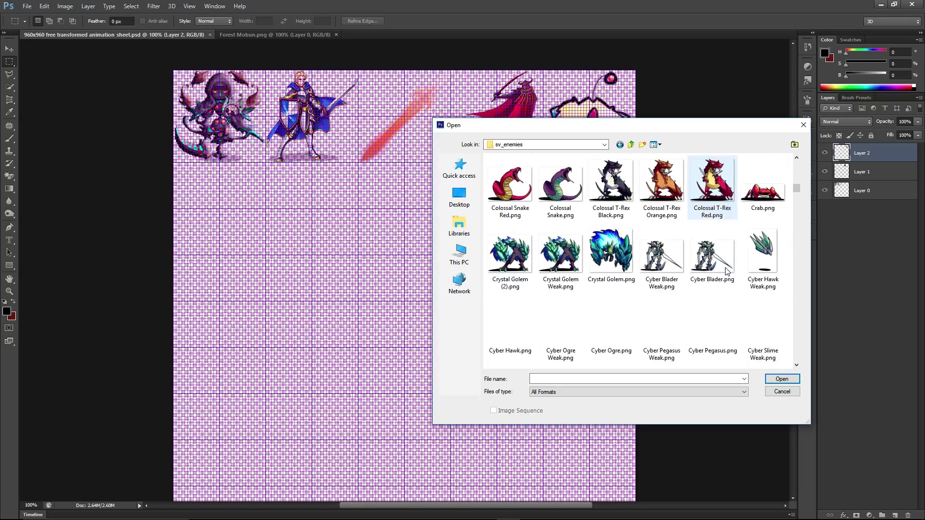
pyautogui.scroll(-5, 697, 265)
pyautogui.scroll(5, 695, 264)
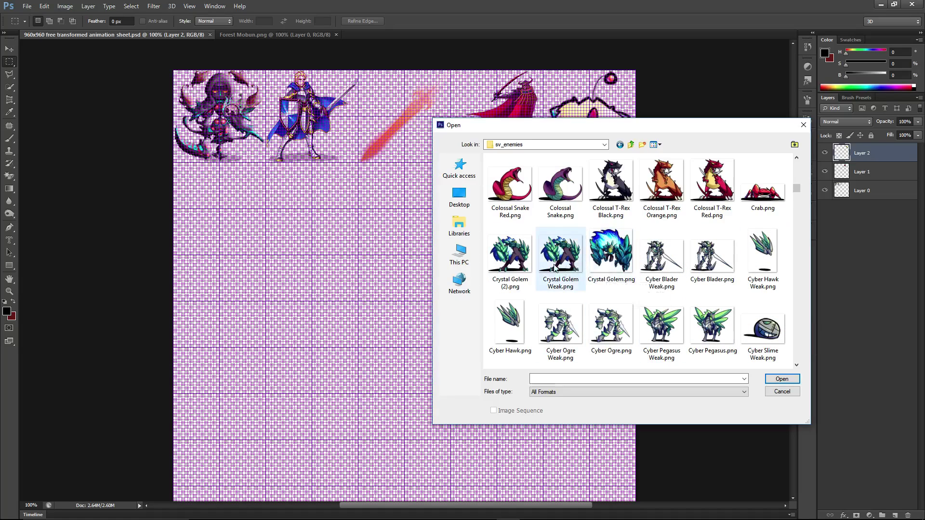
pyautogui.click(515, 270)
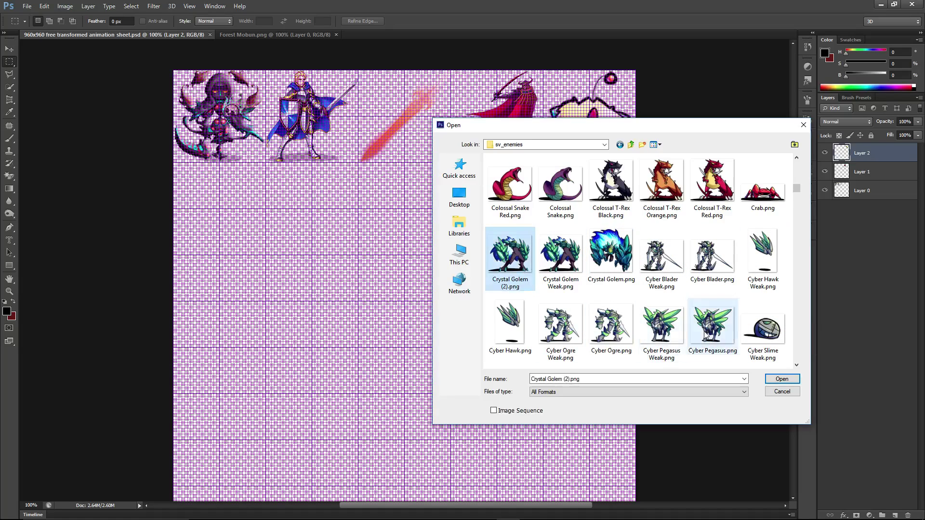
pyautogui.click(771, 379)
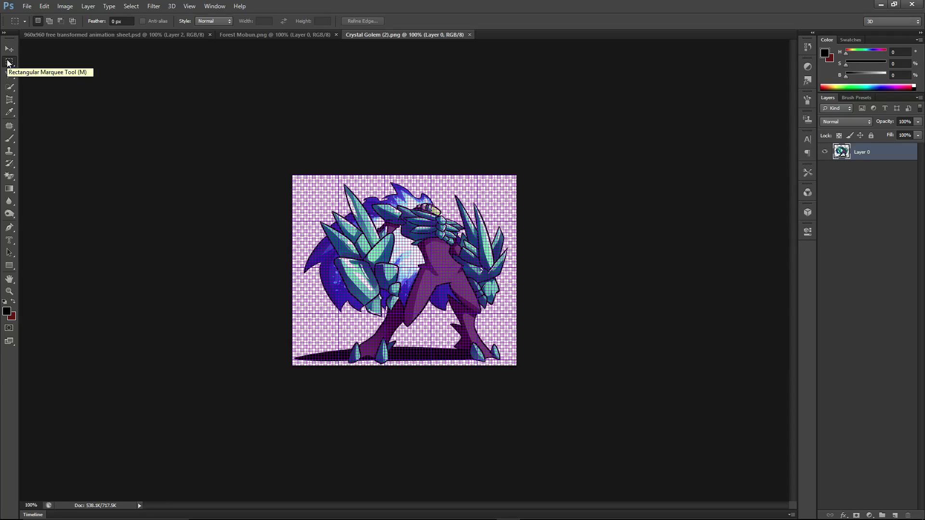
# Copy the whole crystal golem image and paste it onto a new layer of the animation sheet, over the second row's first cell
pyautogui.moveTo(271, 154); pyautogui.dragTo(546, 382)
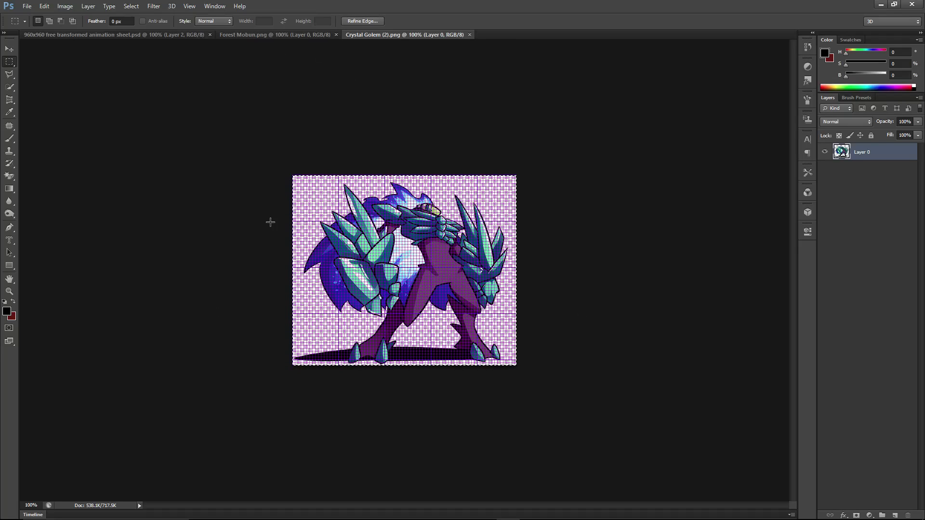
pyautogui.click(103, 36)
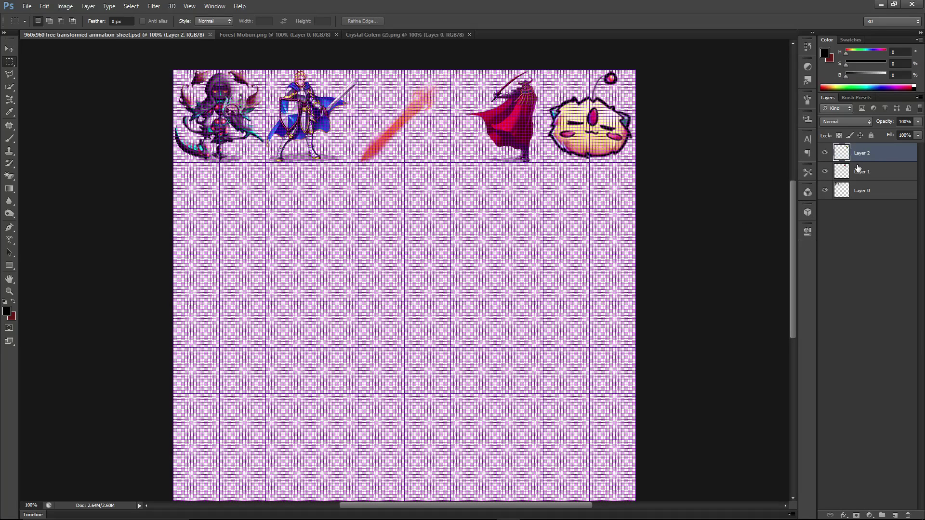
pyautogui.hotkey('ctrl', 'shift', 'n')
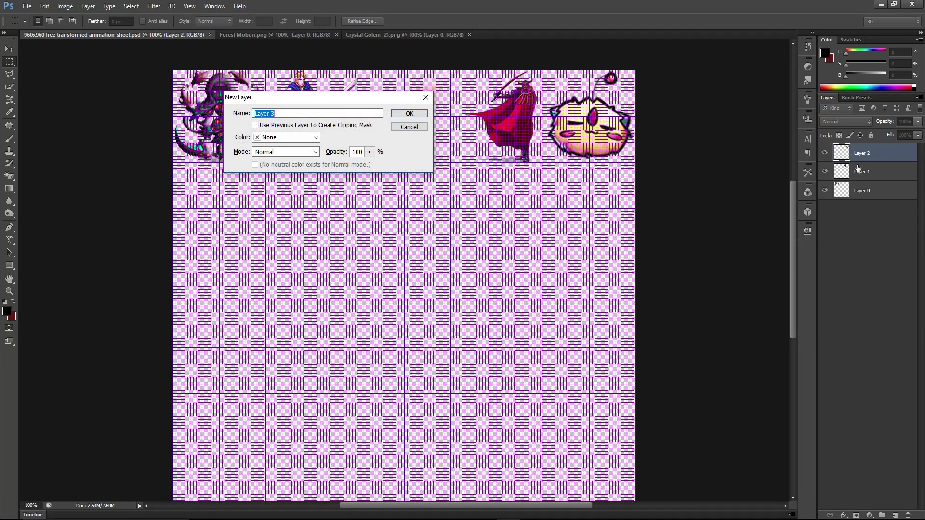
pyautogui.press('Return')
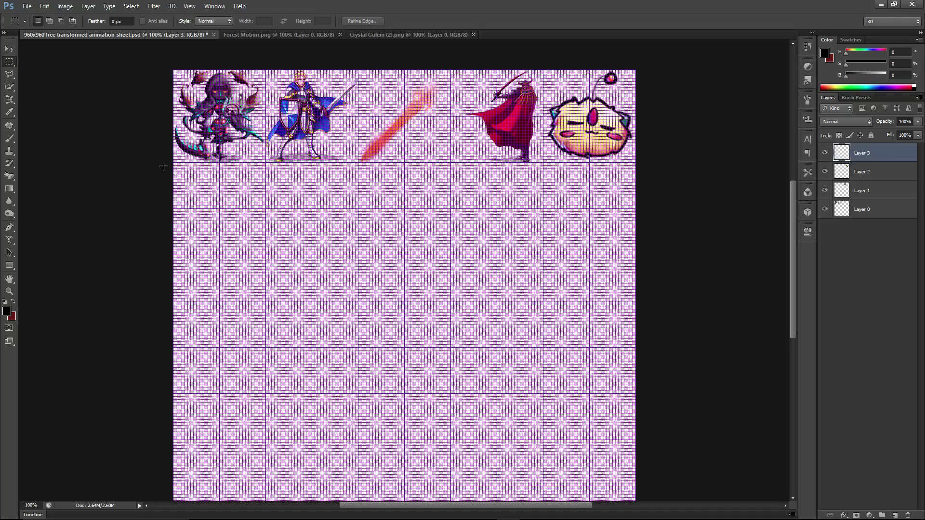
pyautogui.moveTo(174, 164); pyautogui.dragTo(266, 254)
pyautogui.hotkey('ctrl', 'v')
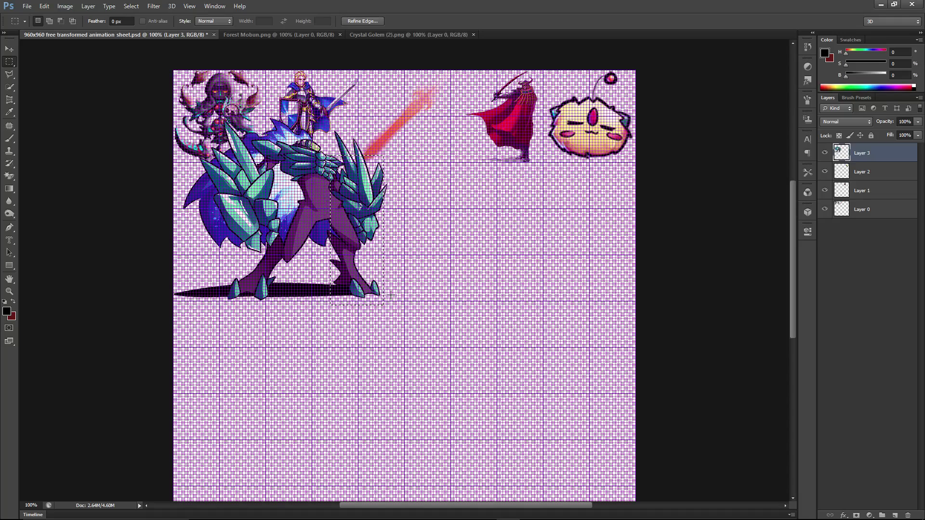
# Select the pasted crystal golem and move it down into the empty area below the first row of sprites
pyautogui.moveTo(352, 159); pyautogui.dragTo(328, 143)
pyautogui.moveTo(388, 301); pyautogui.dragTo(181, 118)
pyautogui.click(11, 50)
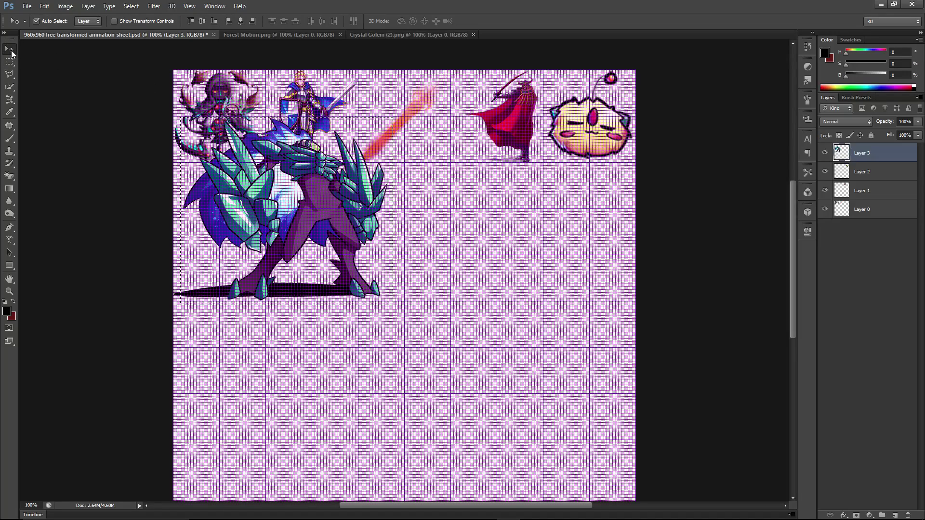
pyautogui.moveTo(323, 185); pyautogui.dragTo(356, 237)
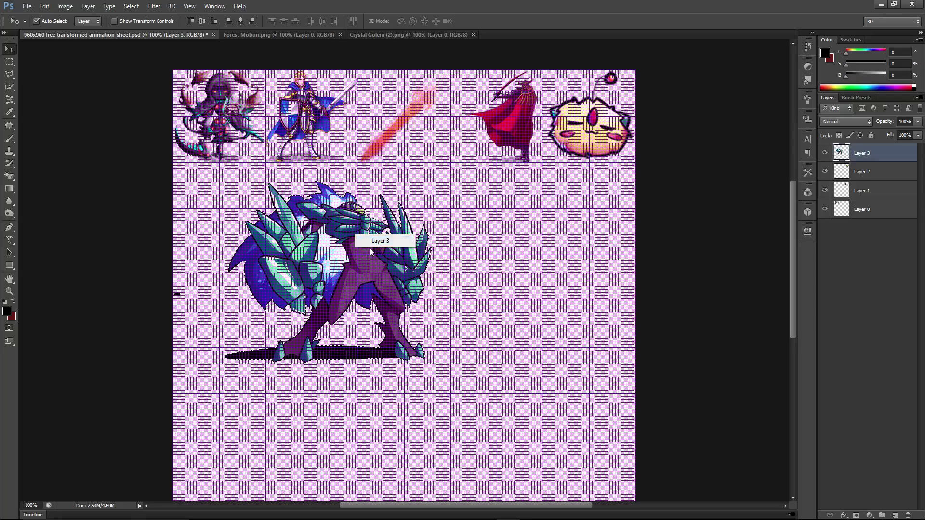
pyautogui.click(400, 212)
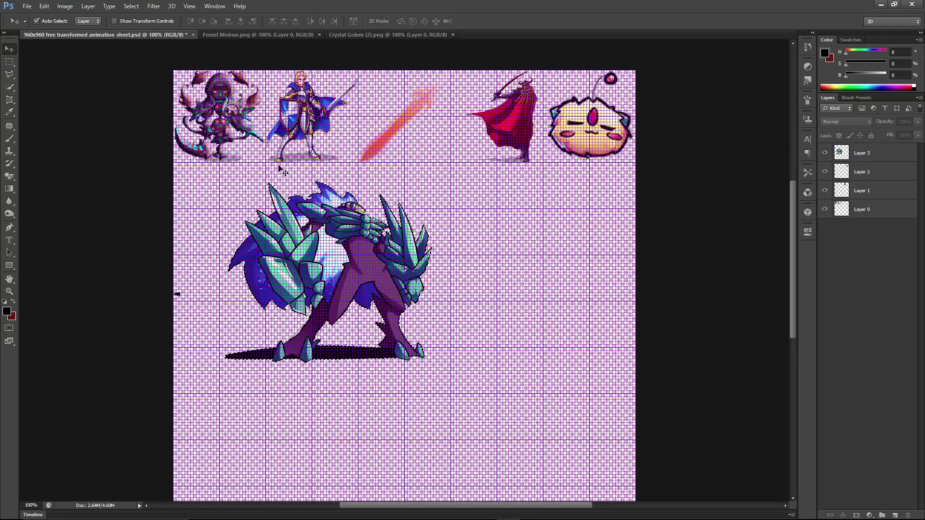
pyautogui.click(470, 198)
pyautogui.click(408, 205)
pyautogui.click(470, 198)
pyautogui.click(9, 61)
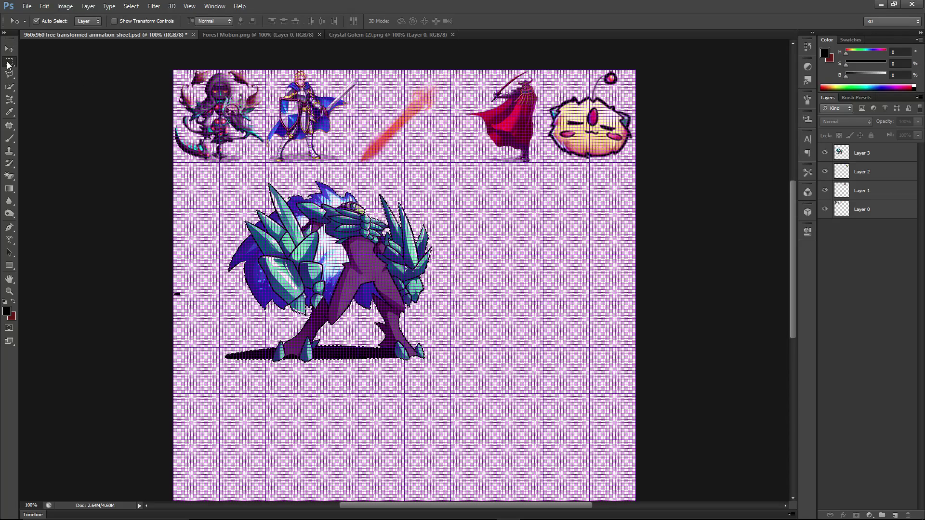
pyautogui.moveTo(219, 171); pyautogui.dragTo(436, 365)
pyautogui.rightClick(372, 300)
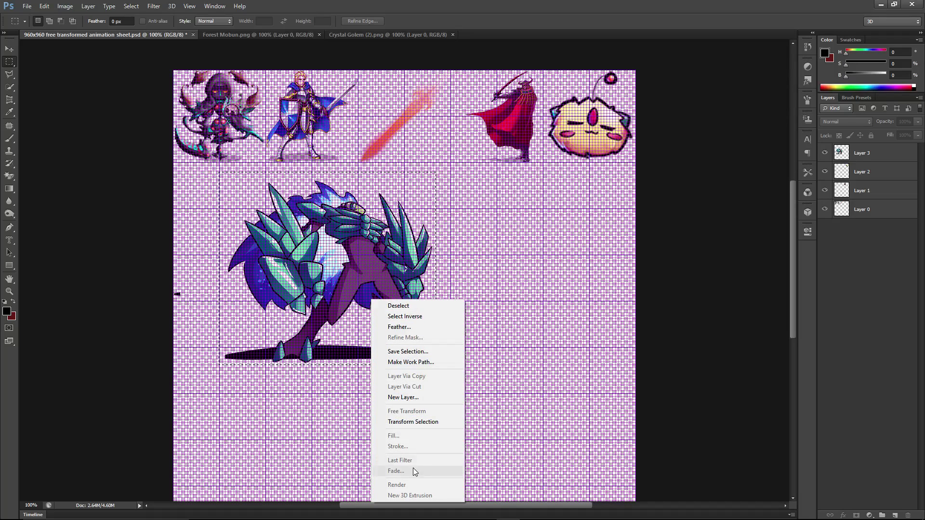
pyautogui.click(410, 216)
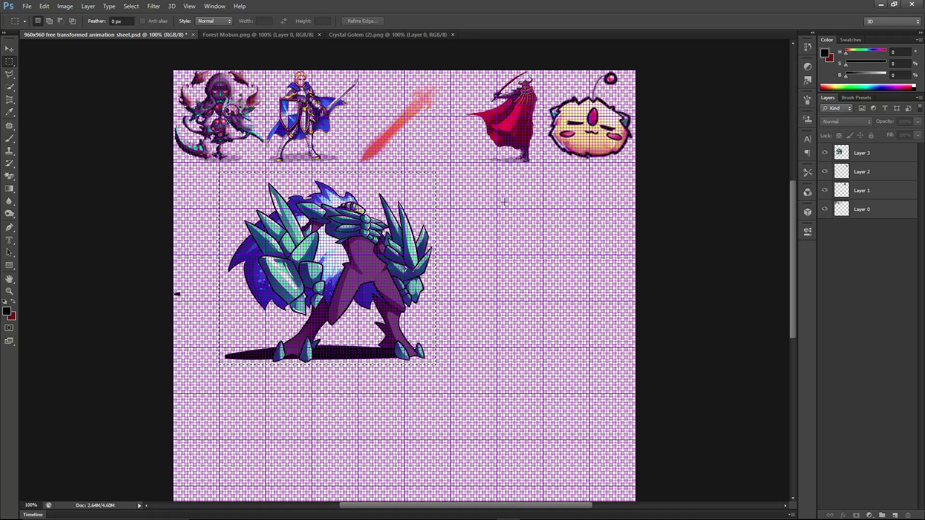
# Free-transform the crystal golem on Layer 3 to about 44% width and 48% height, placing it in the second row's first cell
pyautogui.click(884, 156)
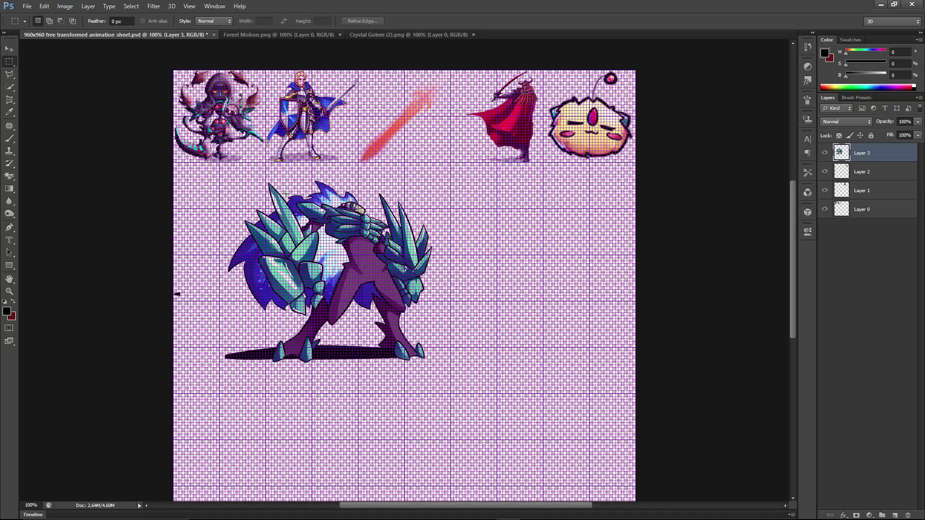
pyautogui.moveTo(236, 175); pyautogui.dragTo(376, 284)
pyautogui.moveTo(228, 179); pyautogui.dragTo(433, 365)
pyautogui.rightClick(370, 296)
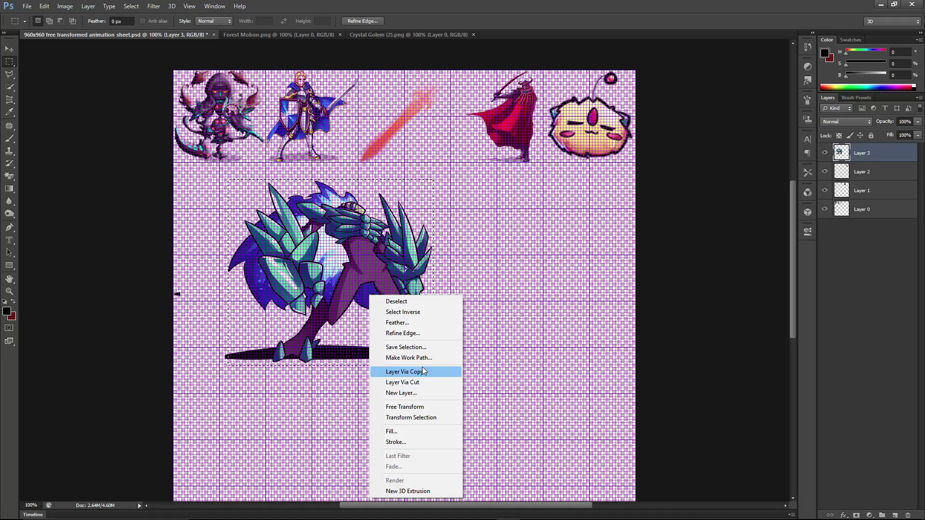
pyautogui.click(421, 409)
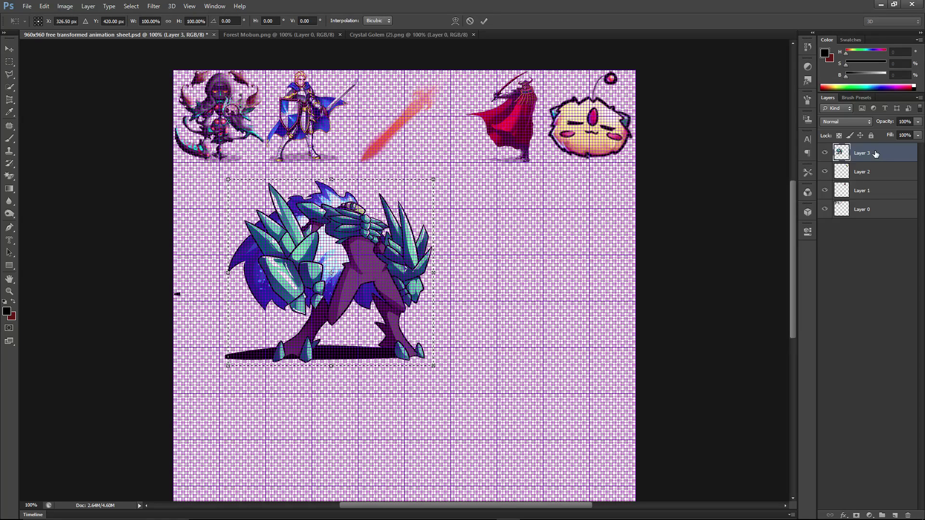
pyautogui.rightClick(369, 266)
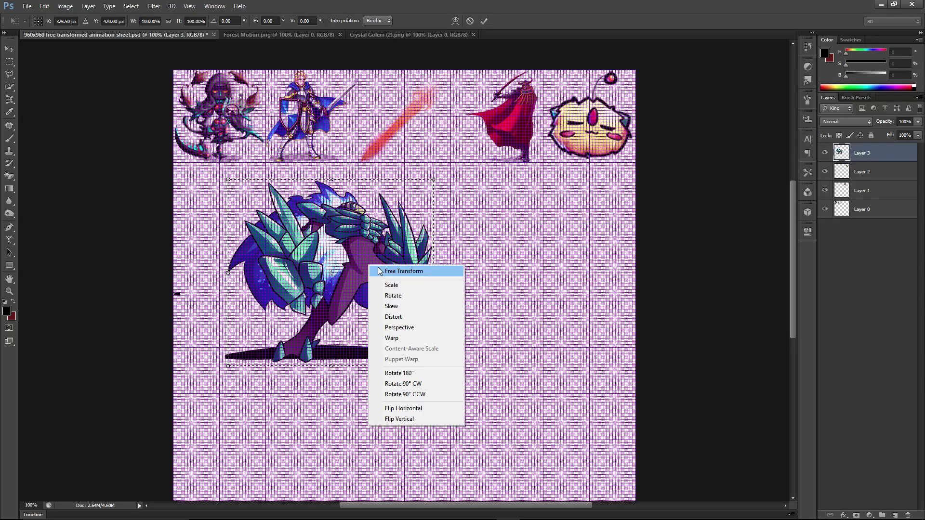
pyautogui.press('Escape')
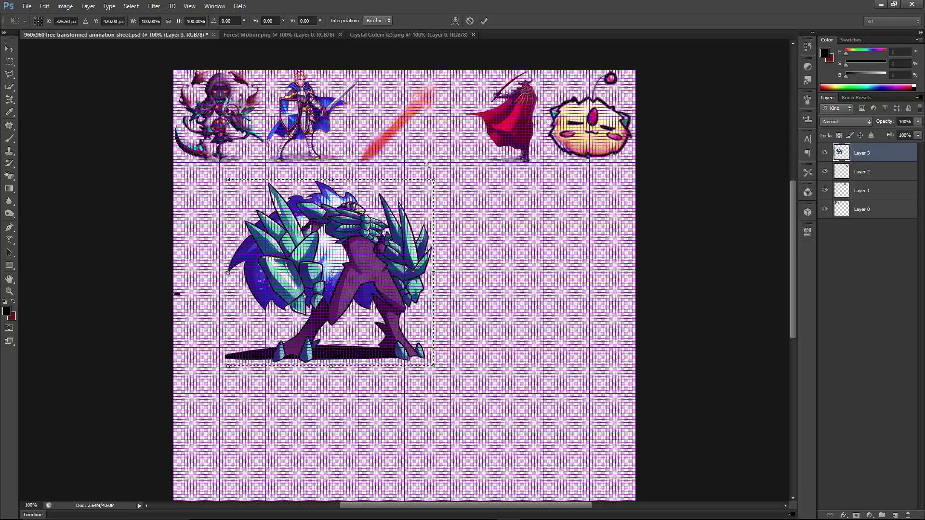
pyautogui.moveTo(434, 179); pyautogui.dragTo(362, 239)
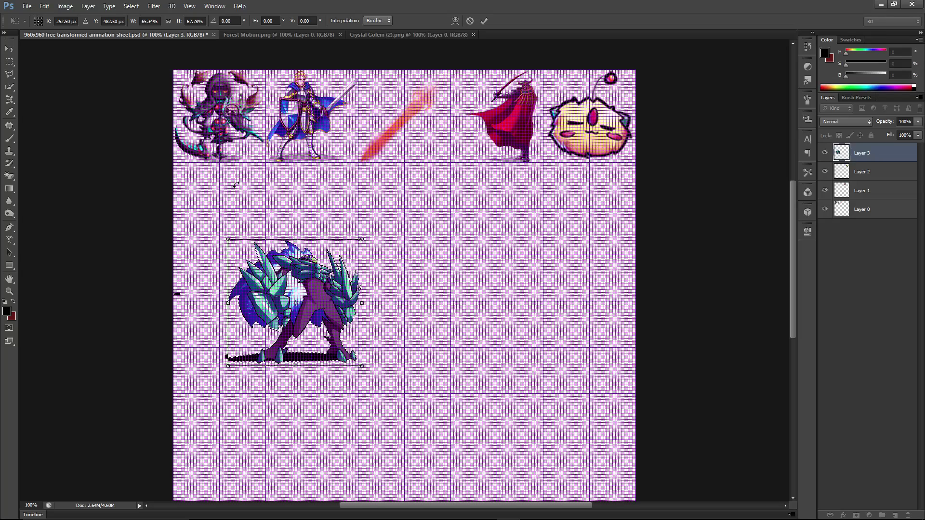
pyautogui.hotkey('shift', 'Up')
pyautogui.moveTo(300, 279); pyautogui.dragTo(265, 255)
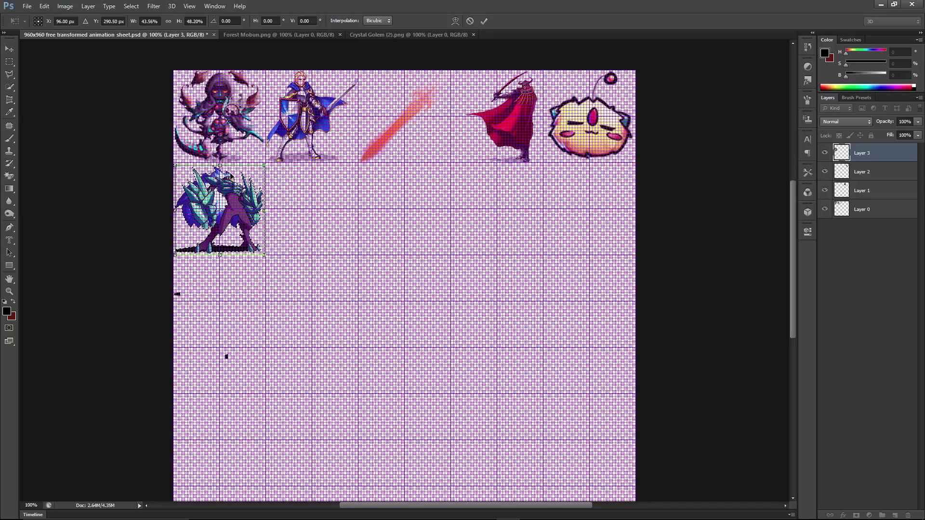
# Fine-tune the golem's edges against the cell's gridlines to about 44.26% width and 50% height, and apply the transform
pyautogui.hotkey('ctrl', '+')
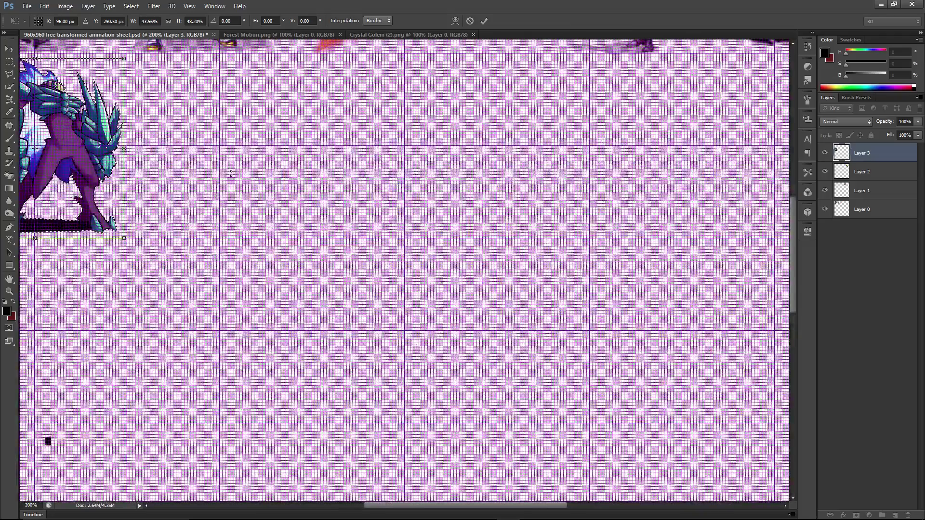
pyautogui.hscroll(-6, 405, 269)
pyautogui.scroll(5, 423, 397)
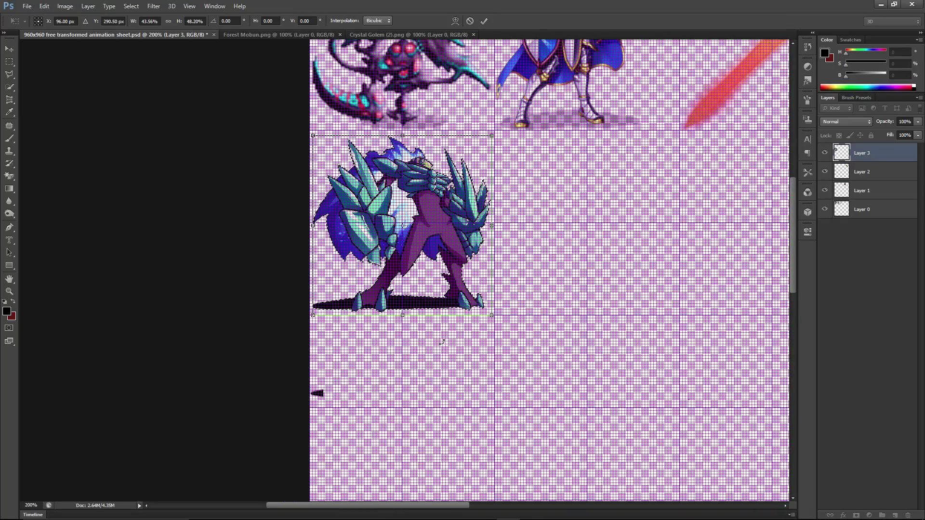
pyautogui.hotkey('ctrl', '+')
pyautogui.moveTo(534, 334); pyautogui.dragTo(538, 338)
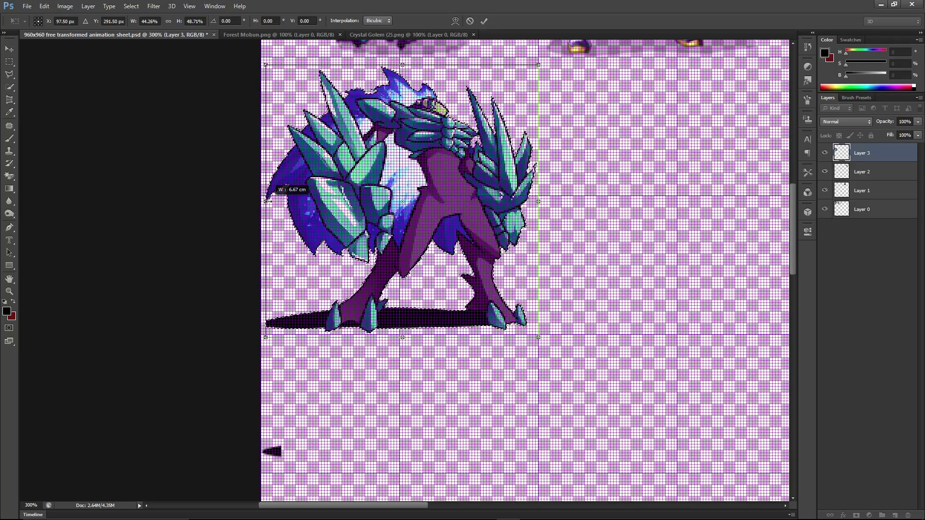
pyautogui.moveTo(265, 201); pyautogui.dragTo(265, 201)
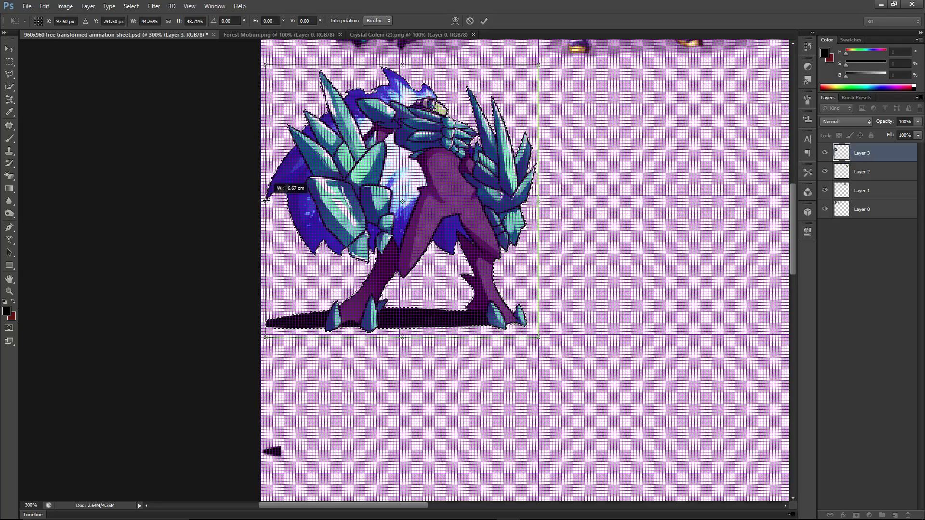
pyautogui.moveTo(403, 62); pyautogui.dragTo(402, 57)
pyautogui.scroll(2, 407, 110)
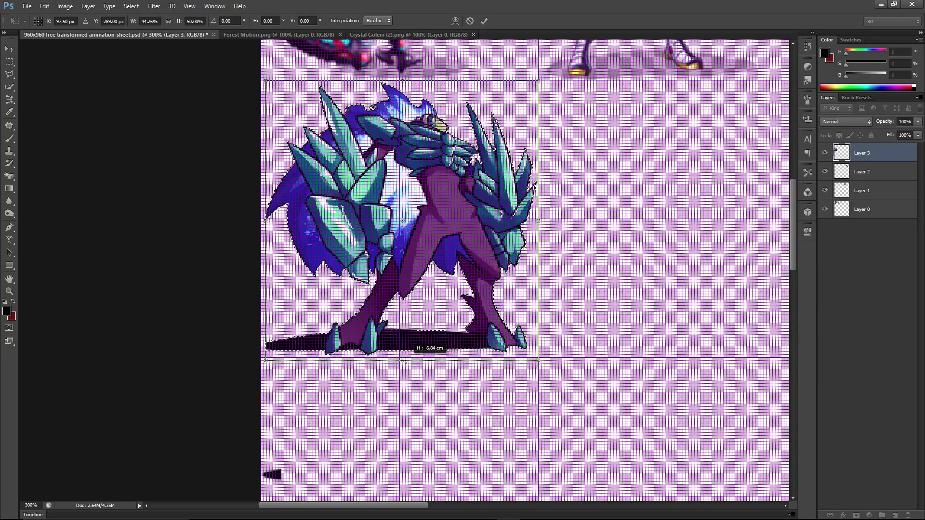
pyautogui.moveTo(404, 359); pyautogui.dragTo(405, 360)
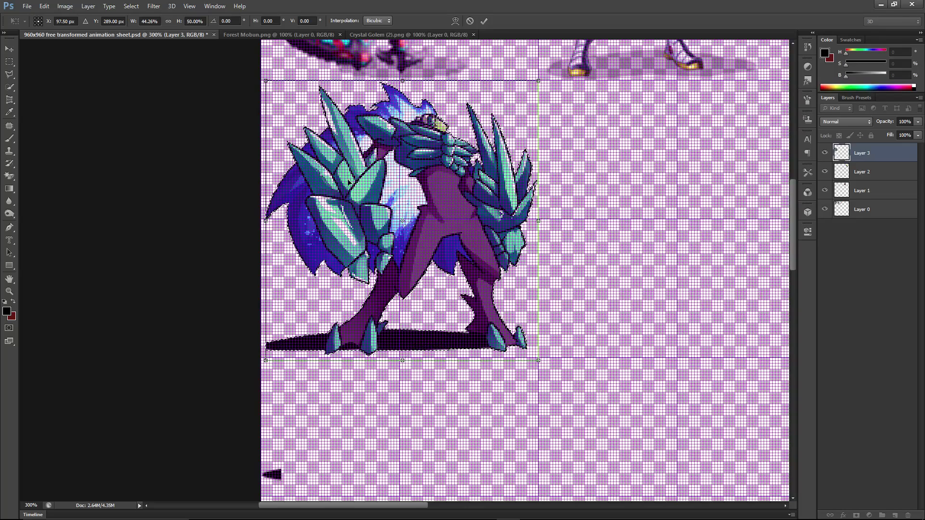
pyautogui.click(484, 20)
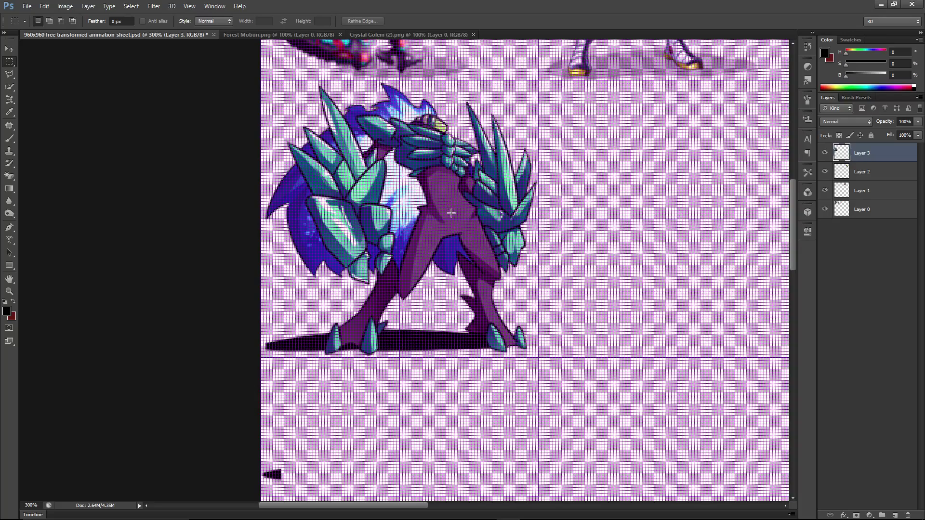
# Save the animation sheet as 960x960 free transformed animation sheet.psd in the animations folder, replacing the existing file
pyautogui.hotkey('ctrl', '-')
pyautogui.hotkey('ctrl', '-')
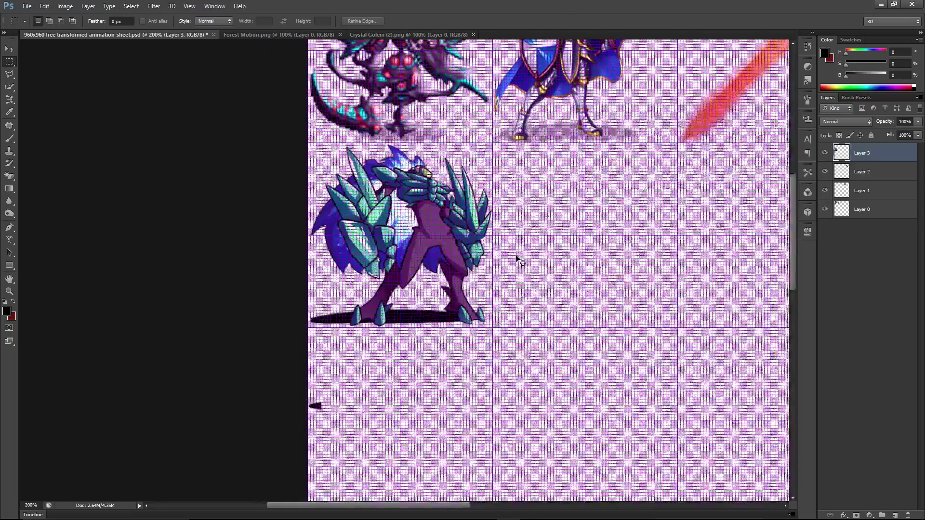
pyautogui.scroll(2, 487, 252)
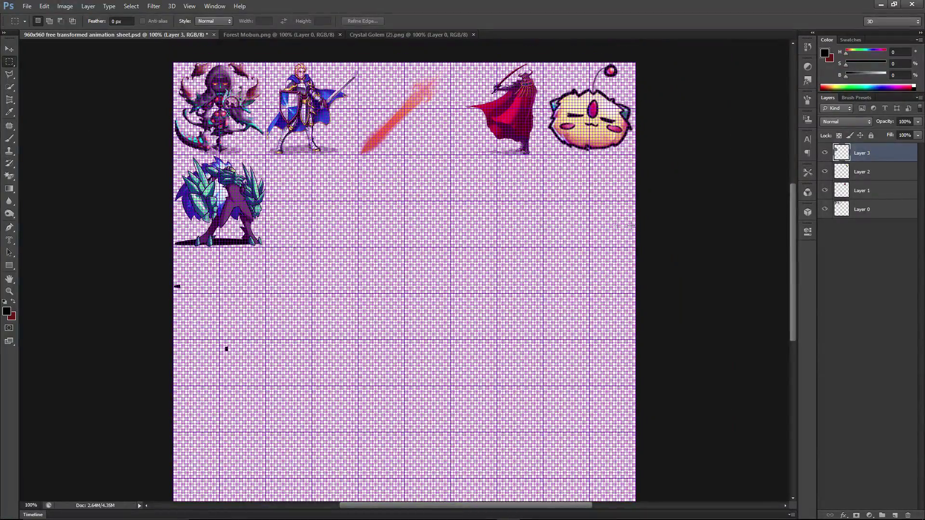
pyautogui.click(27, 6)
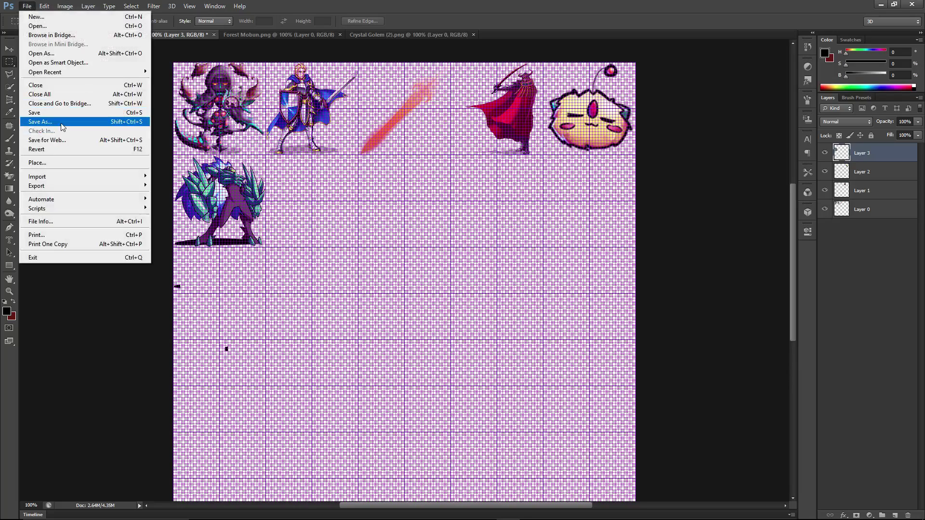
pyautogui.click(43, 122)
pyautogui.click(782, 296)
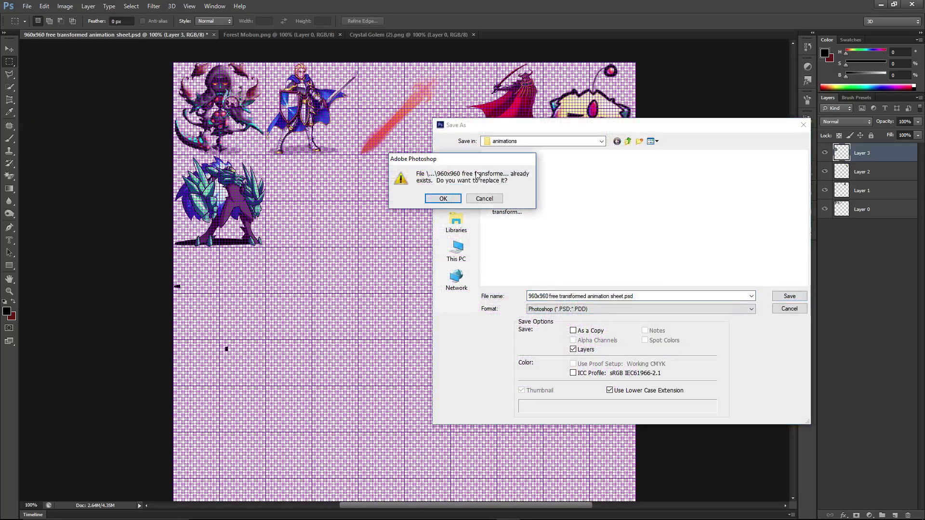
pyautogui.click(442, 198)
# Save a PNG copy of the animation sheet over the existing one, with smallest/slow compression and no interlacing
pyautogui.click(27, 6)
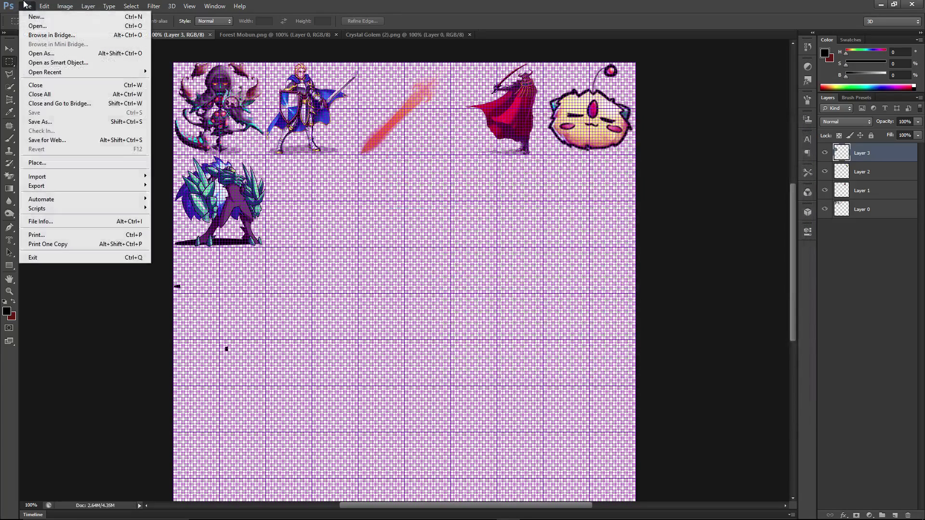
pyautogui.click(87, 122)
pyautogui.click(635, 309)
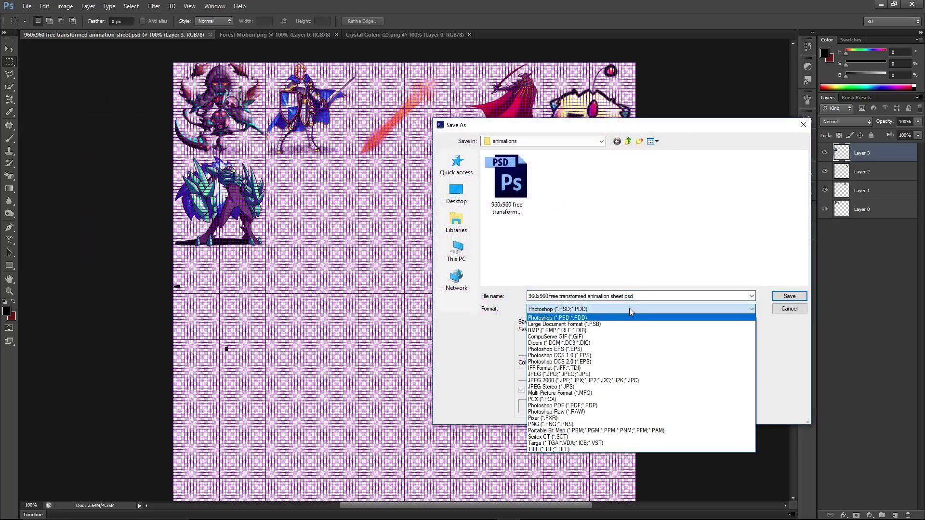
pyautogui.click(600, 425)
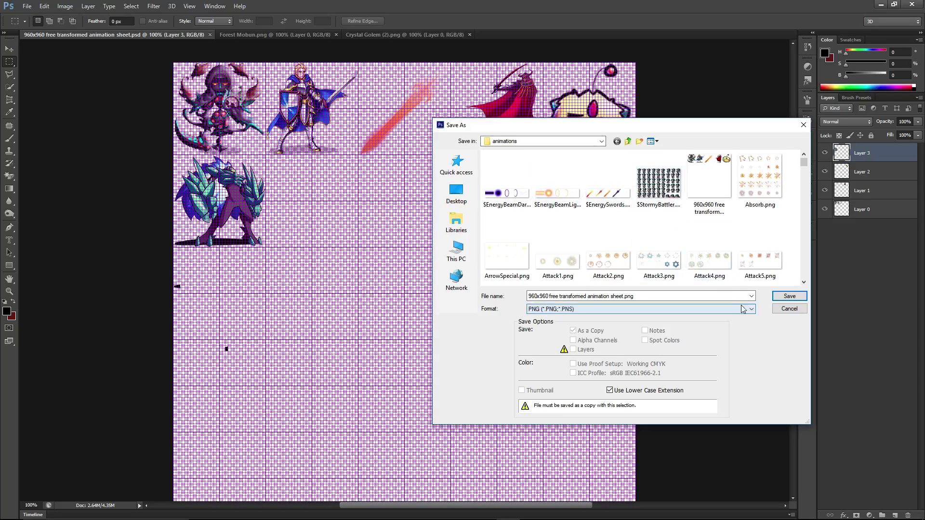
pyautogui.click(790, 296)
pyautogui.click(443, 199)
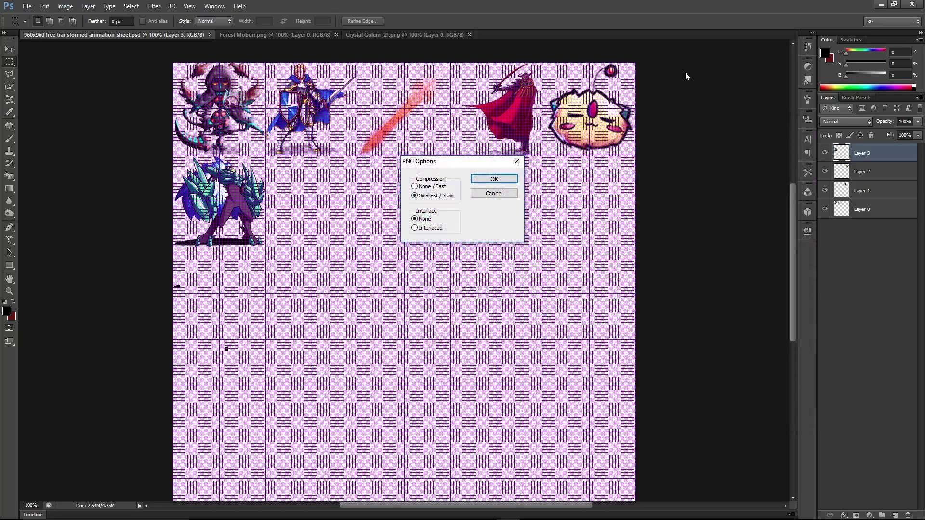
pyautogui.click(497, 180)
# Switch to RPG Maker MV and save the project
pyautogui.click(881, 4)
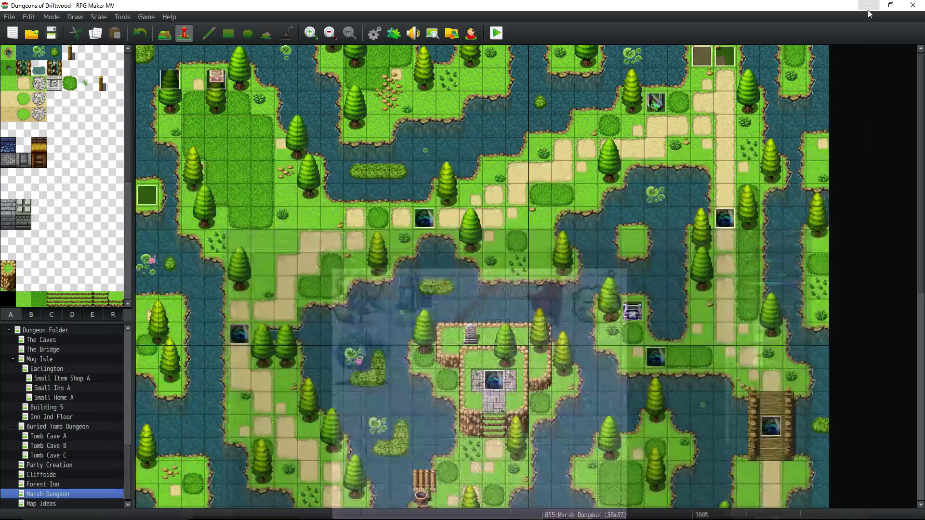
pyautogui.click(51, 32)
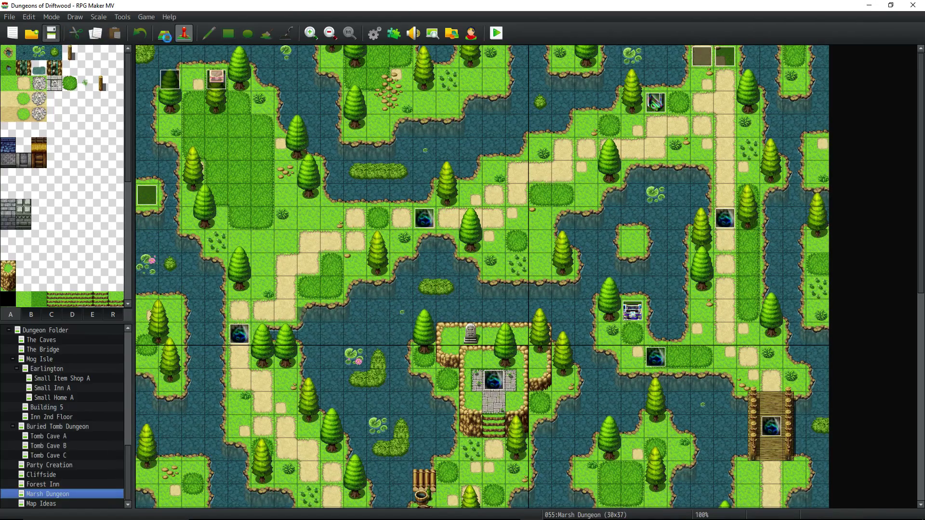
# Assign the 960x960 free transformed animation sheet as the first image of empty animation entry 0580 in the database
pyautogui.click(375, 33)
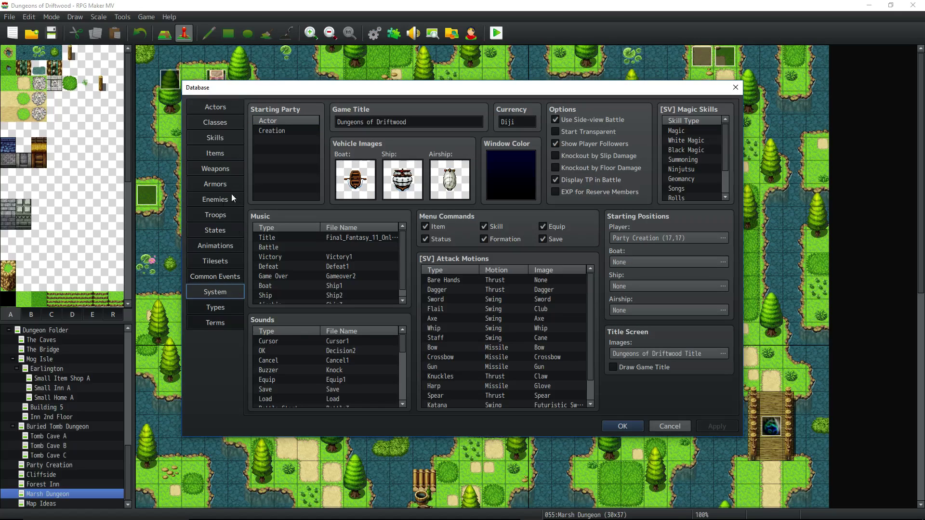
pyautogui.click(223, 246)
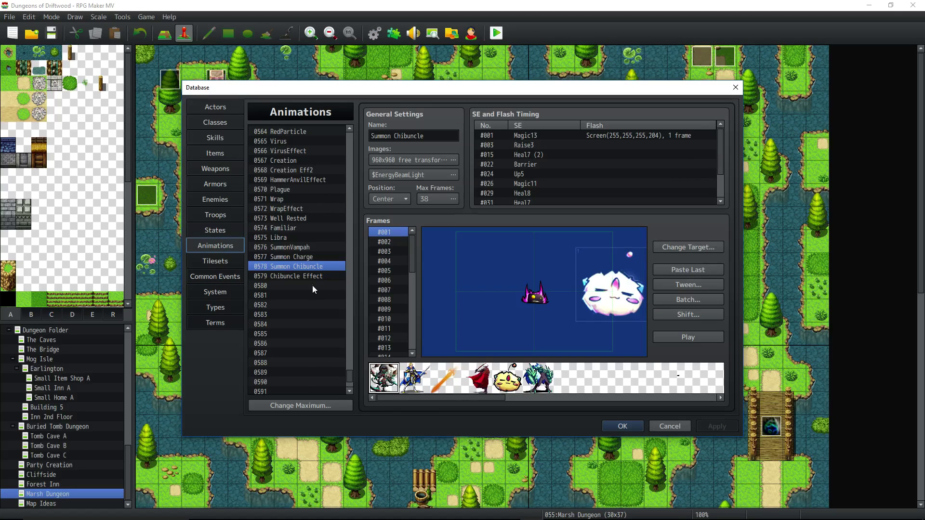
pyautogui.click(313, 286)
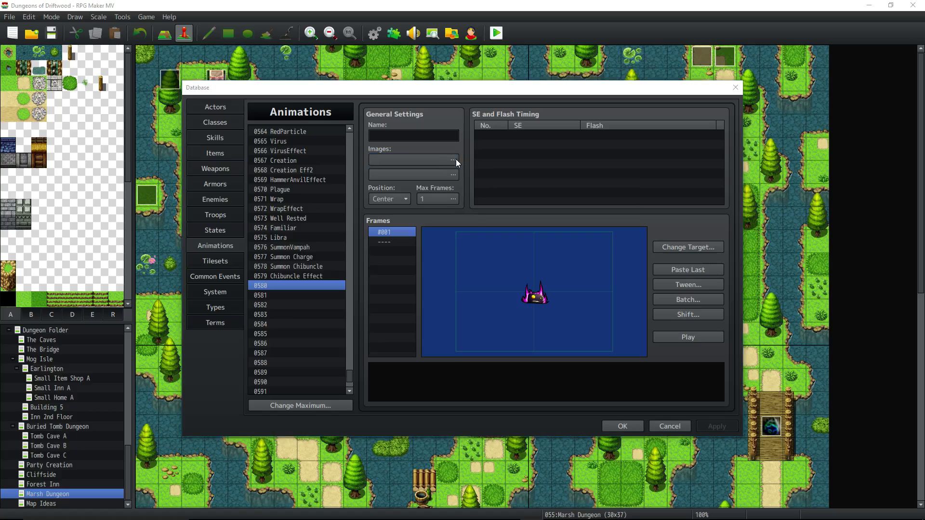
pyautogui.click(453, 159)
pyautogui.click(357, 176)
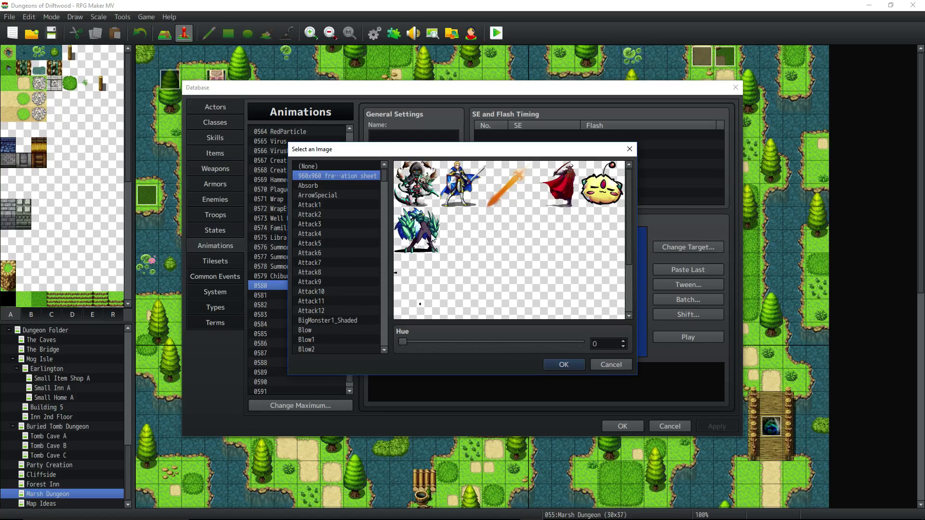
pyautogui.click(563, 364)
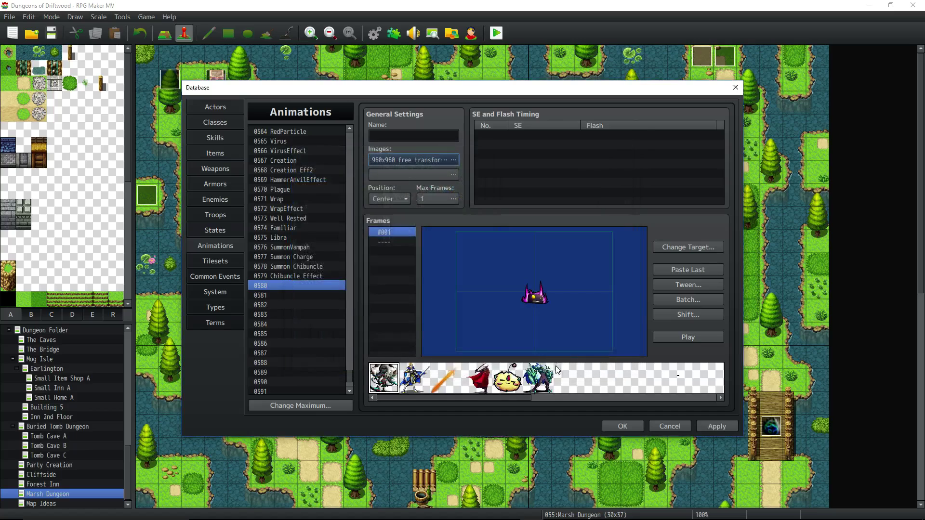
# Place the crystal golem cell in frame 1 at about X -269, Y -108, and set the animation's maximum frames to 30
pyautogui.rightClick(488, 276)
pyautogui.click(501, 284)
pyautogui.moveTo(501, 284)
pyautogui.mouseDown()
pyautogui.moveTo(470, 263)
pyautogui.moveTo(548, 267)
pyautogui.moveTo(474, 273)
pyautogui.moveTo(494, 278)
pyautogui.mouseUp()
pyautogui.click(432, 198)
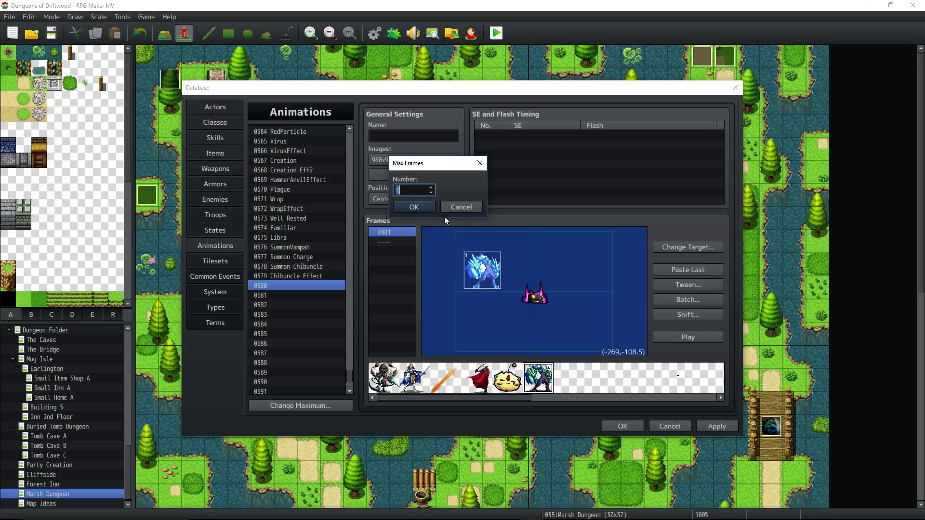
pyautogui.write('30')
pyautogui.click(428, 209)
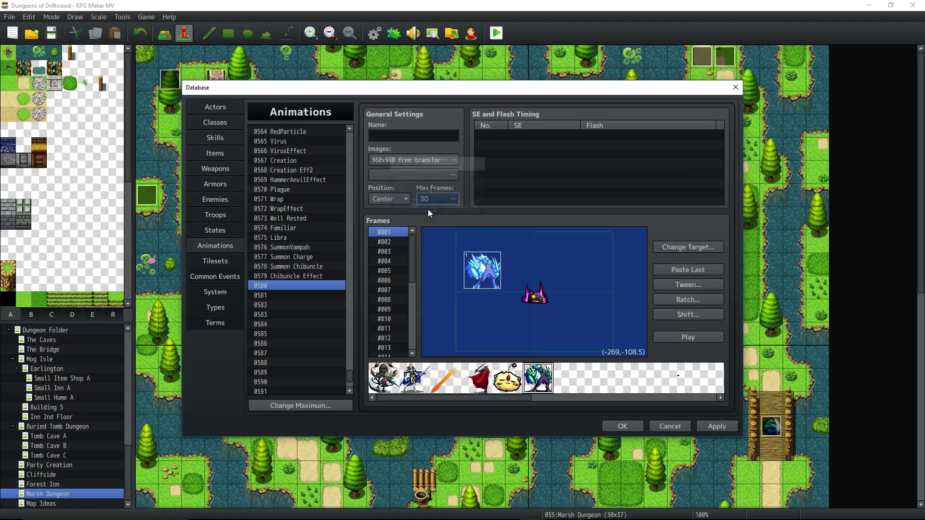
# Set the frame 1 golem cell's X and Y to 0 and its blend mode to Normal
pyautogui.rightClick(476, 290)
pyautogui.click(517, 290)
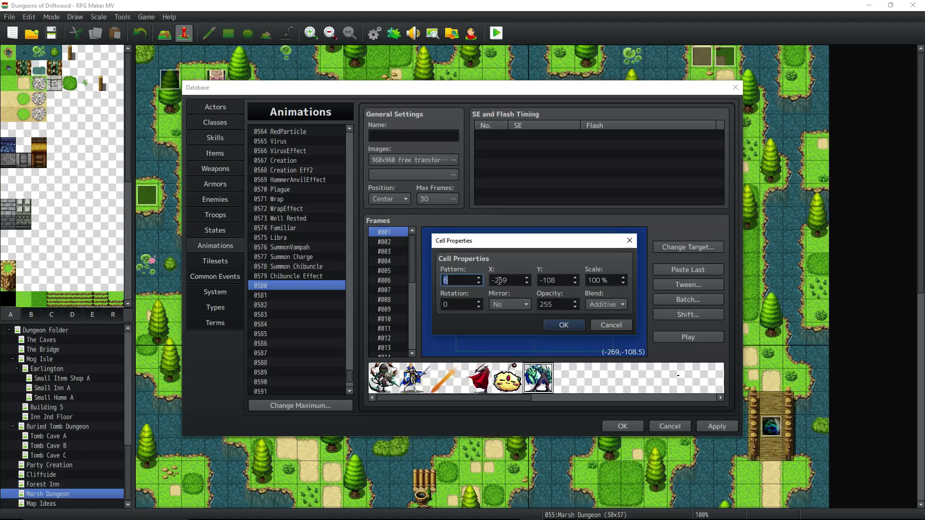
pyautogui.press('Tab')
pyautogui.write('0')
pyautogui.press('Tab')
pyautogui.write('0')
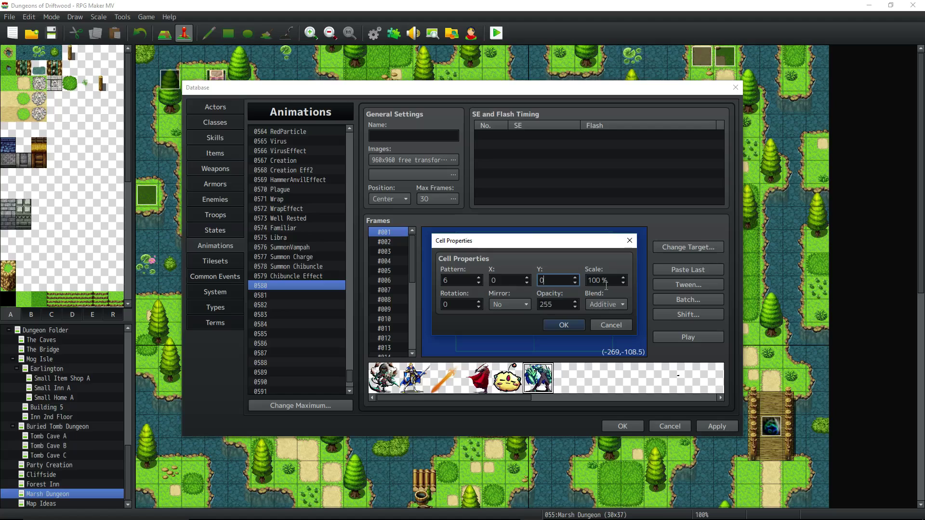
pyautogui.click(596, 308)
pyautogui.click(597, 316)
pyautogui.click(565, 325)
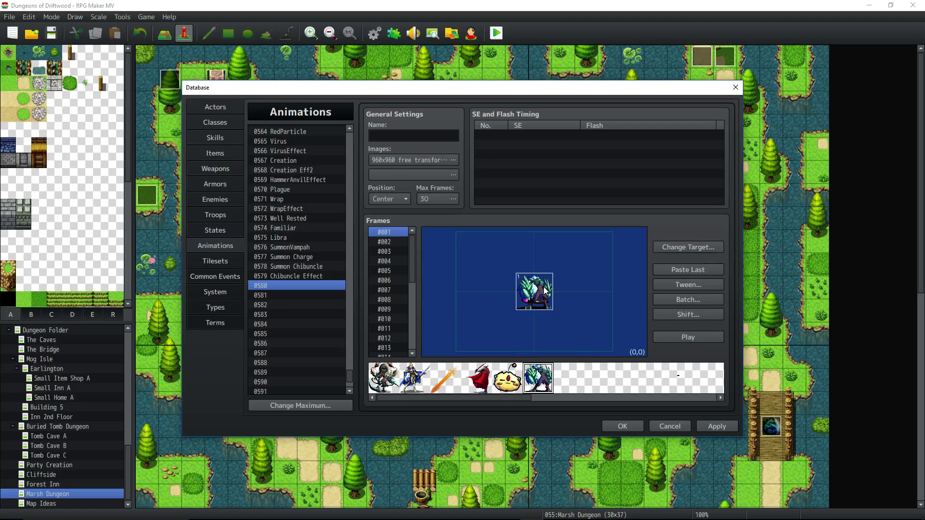
# Copy the golem cell from frame 1 and paste it into frame 10
pyautogui.rightClick(544, 289)
pyautogui.click(571, 332)
pyautogui.click(396, 242)
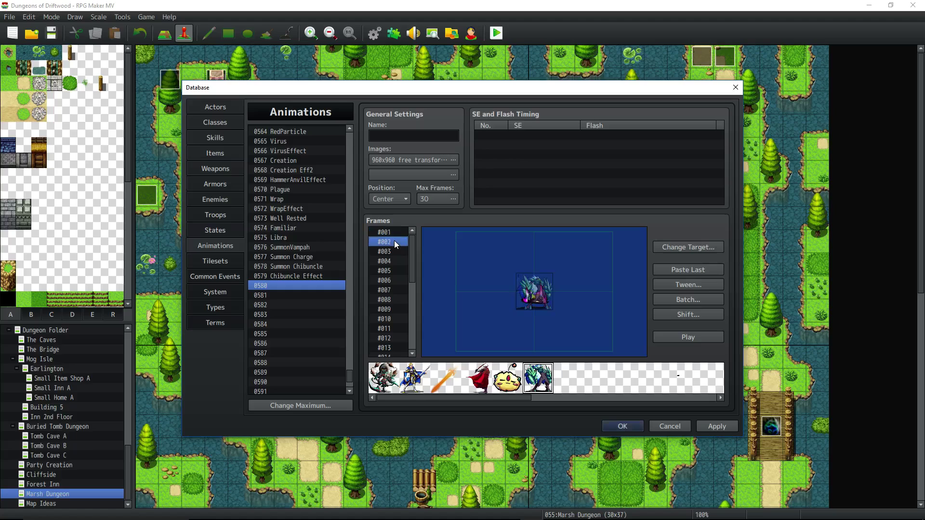
pyautogui.click(394, 319)
pyautogui.rightClick(531, 258)
pyautogui.click(523, 263)
pyautogui.rightClick(524, 264)
pyautogui.click(554, 316)
pyautogui.moveTo(539, 254); pyautogui.dragTo(548, 291)
# Set the frame 10 golem cell's scale to 500% and its blend mode to Additive
pyautogui.rightClick(548, 291)
pyautogui.click(570, 312)
pyautogui.press('Tab')
pyautogui.press('Tab')
pyautogui.press('Tab')
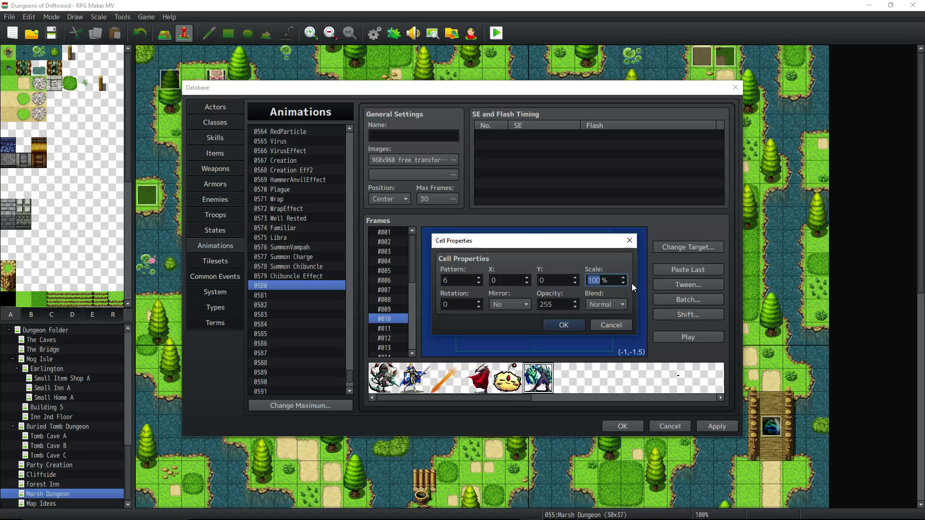
pyautogui.write('50')
pyautogui.doubleClick(563, 304)
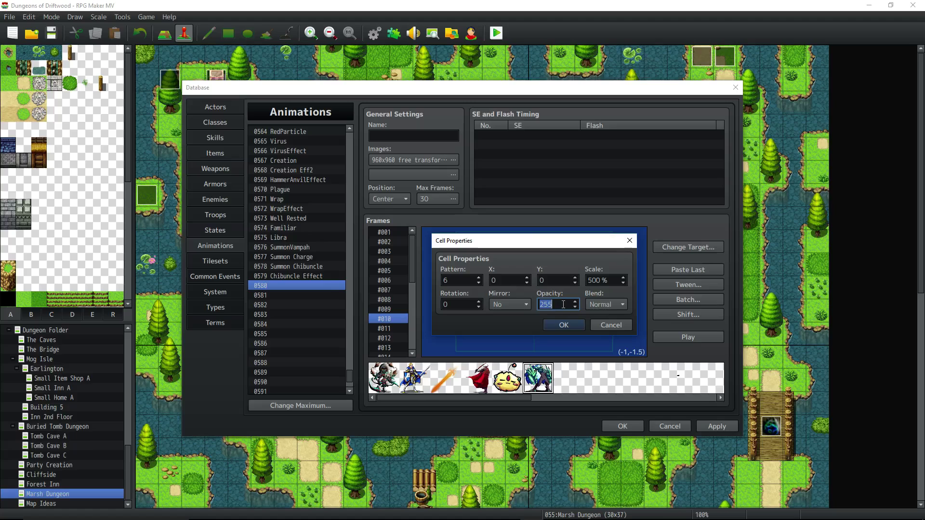
pyautogui.click(592, 305)
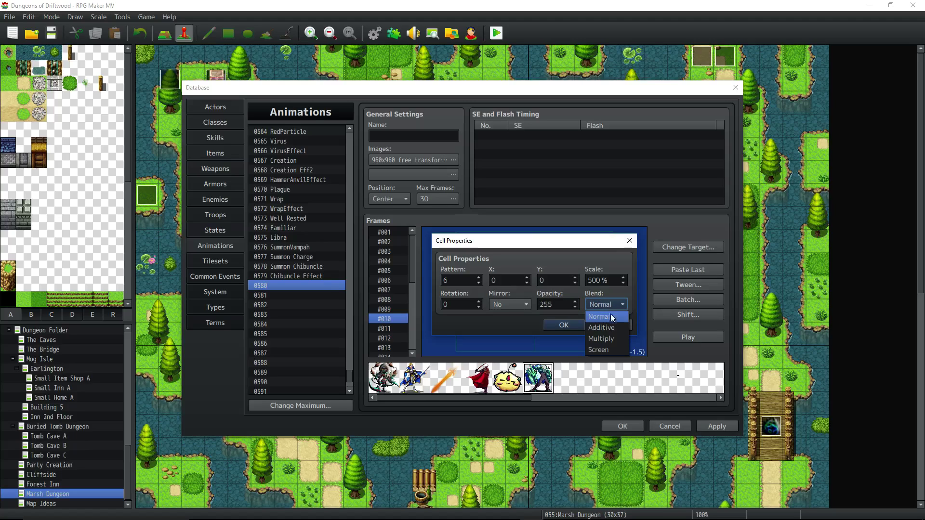
pyautogui.click(594, 327)
pyautogui.click(522, 305)
pyautogui.click(506, 328)
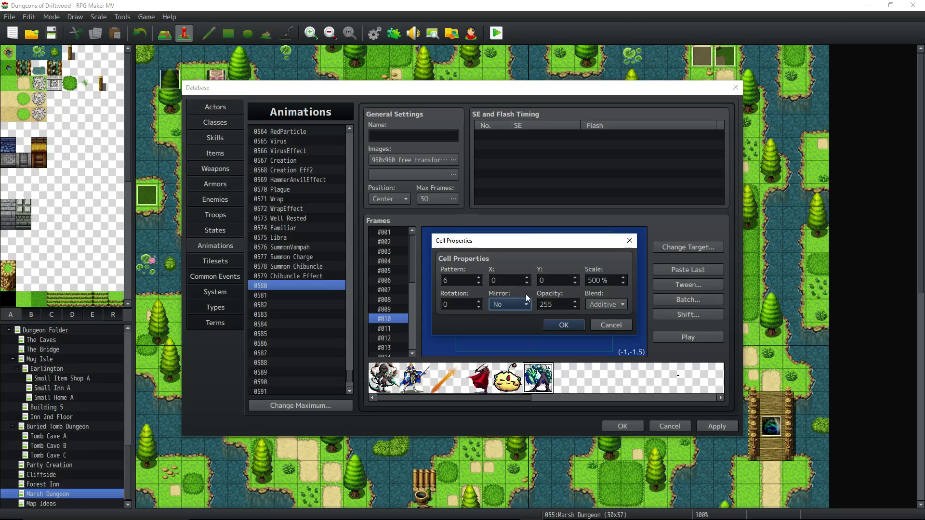
pyautogui.click(566, 326)
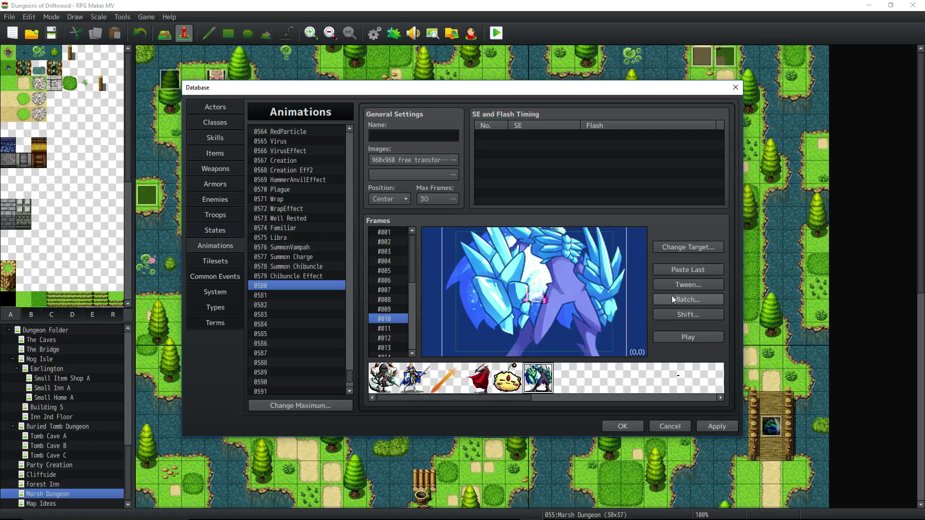
# Tween cell 1 across frames 1 to 10 with all data types included
pyautogui.click(696, 285)
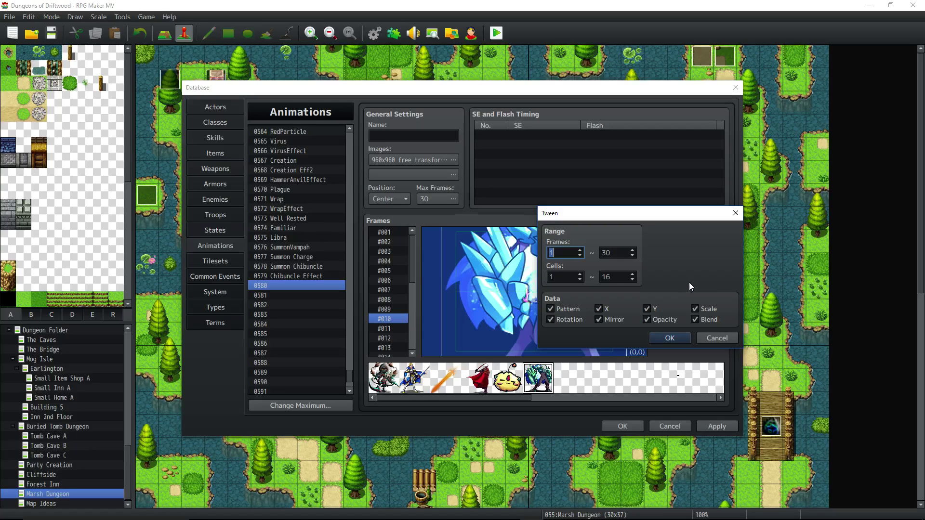
pyautogui.doubleClick(617, 276)
pyautogui.write('1')
pyautogui.doubleClick(615, 253)
pyautogui.write('10')
pyautogui.click(674, 338)
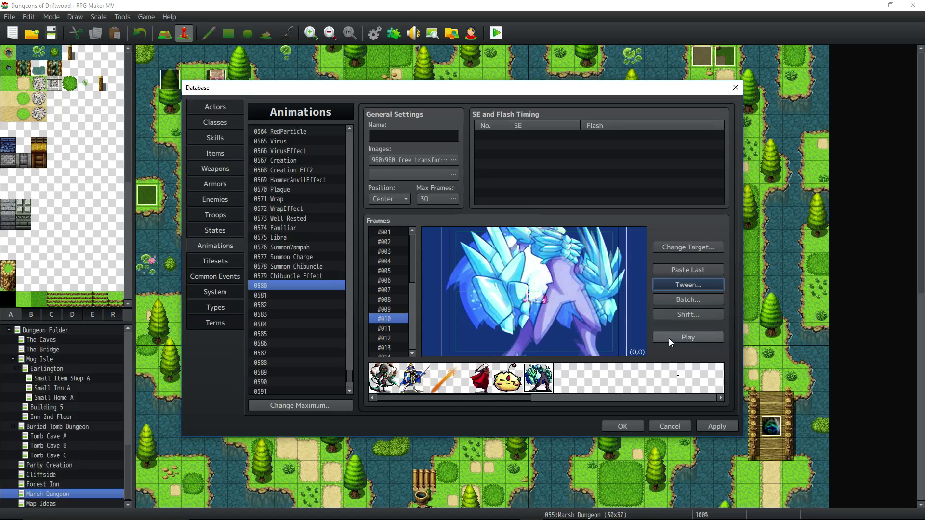
# Play the golem animation preview several times to check the growth between frames
pyautogui.click(684, 338)
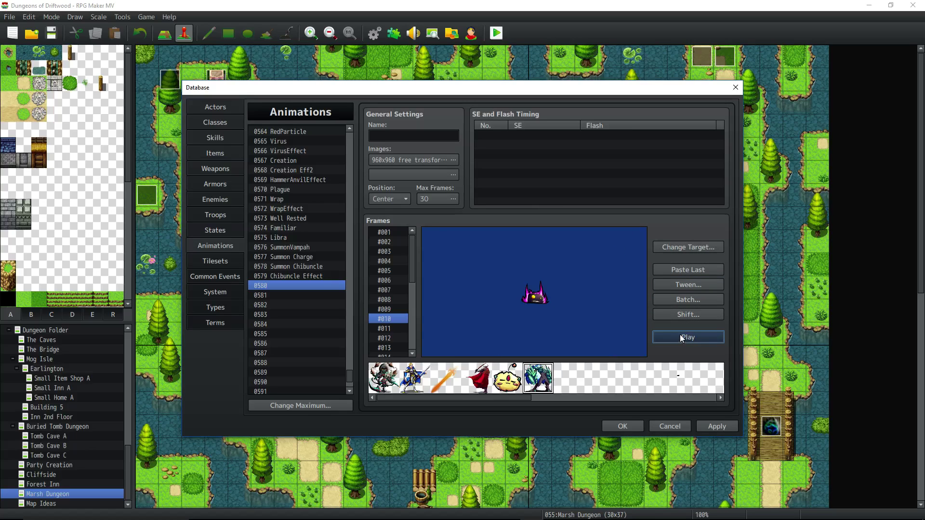
pyautogui.click(685, 334)
pyautogui.click(686, 339)
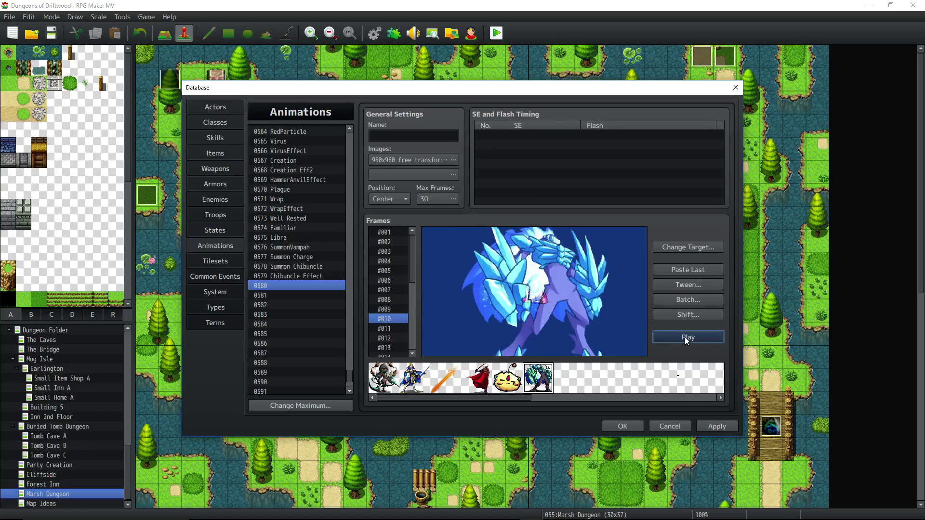
pyautogui.click(687, 339)
pyautogui.click(687, 338)
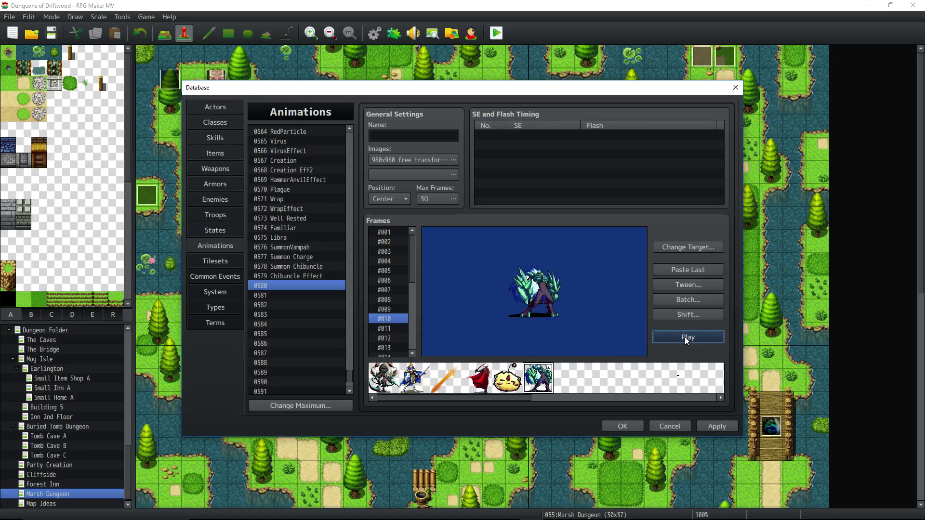
# Delete the golem frames from the start of the animation until frame 1 is empty, and open the maximum frames setting
pyautogui.click(391, 329)
pyautogui.scroll(-5, 392, 324)
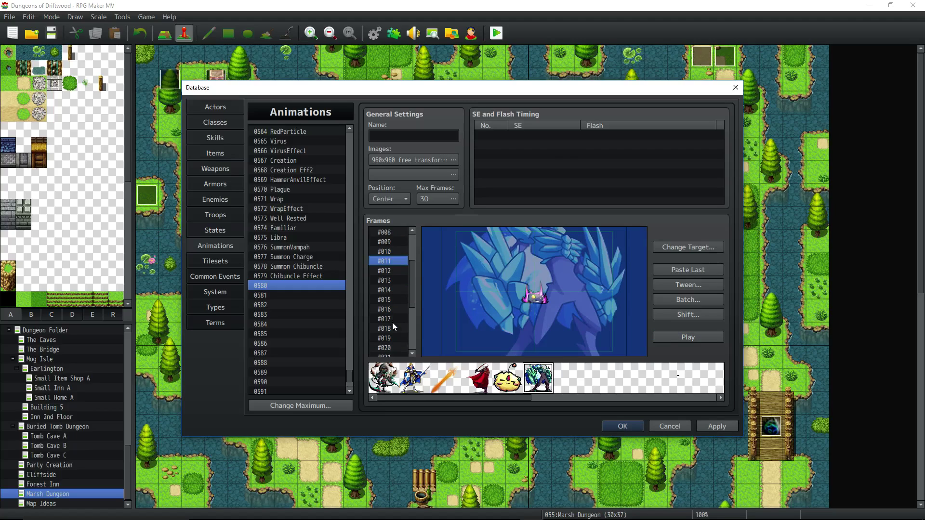
pyautogui.scroll(5, 393, 315)
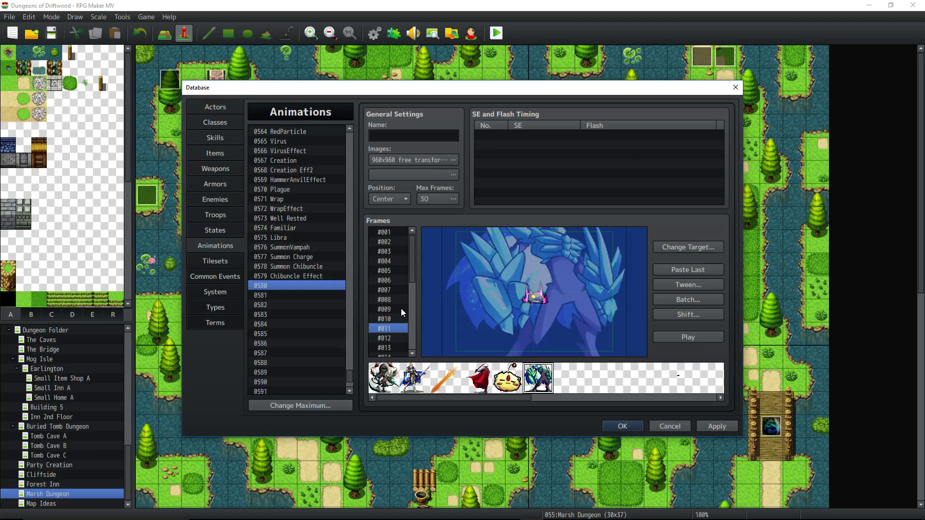
pyautogui.click(388, 233)
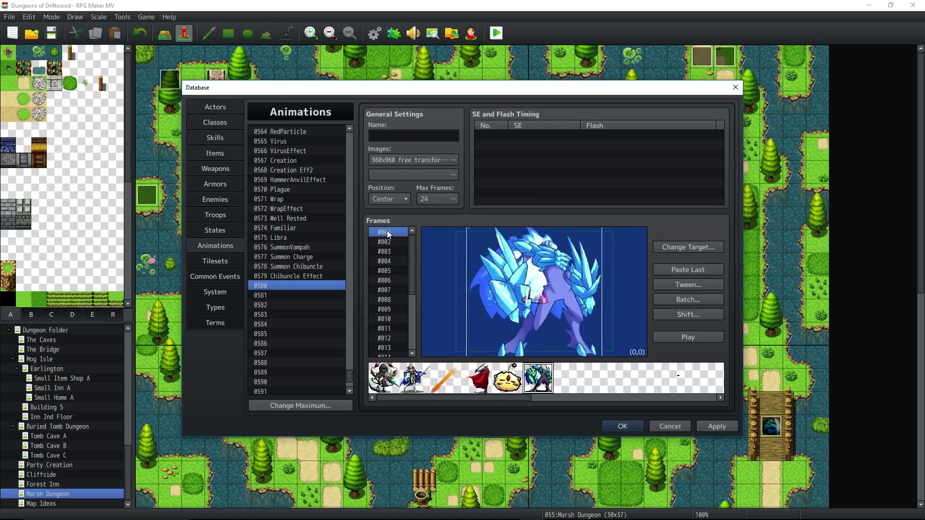
pyautogui.click(439, 198)
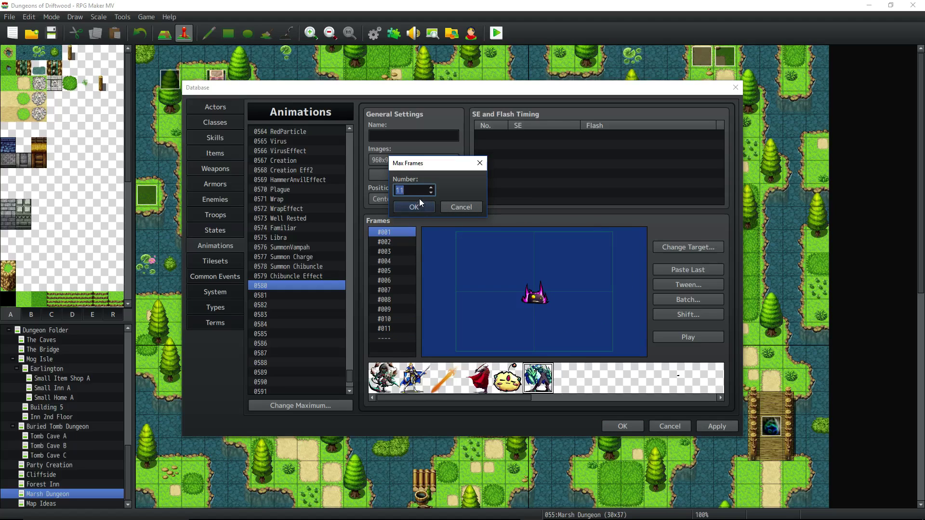